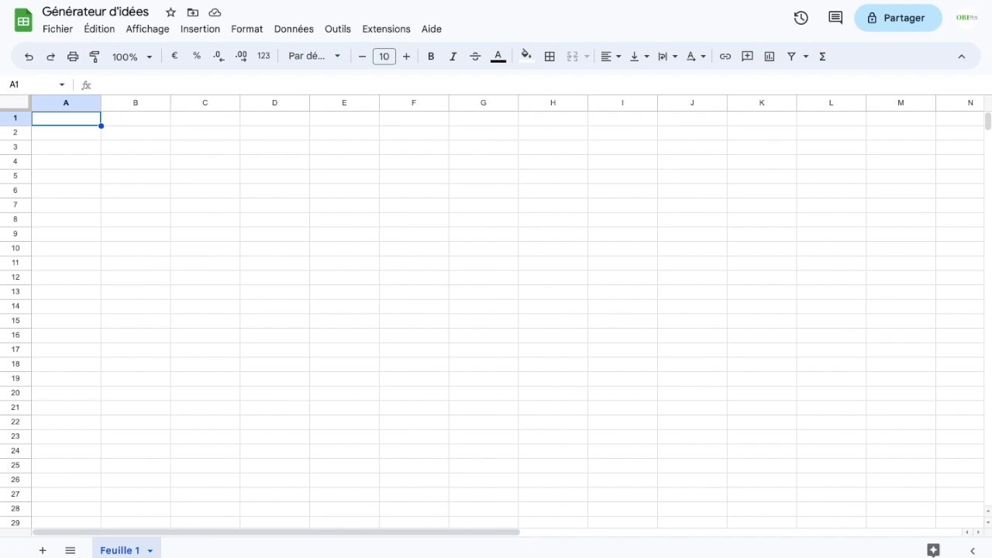
- Enter the heading "Sujet" in C1, with "Les exercices" in C2 and "le matériel" in C3
click(208, 121)
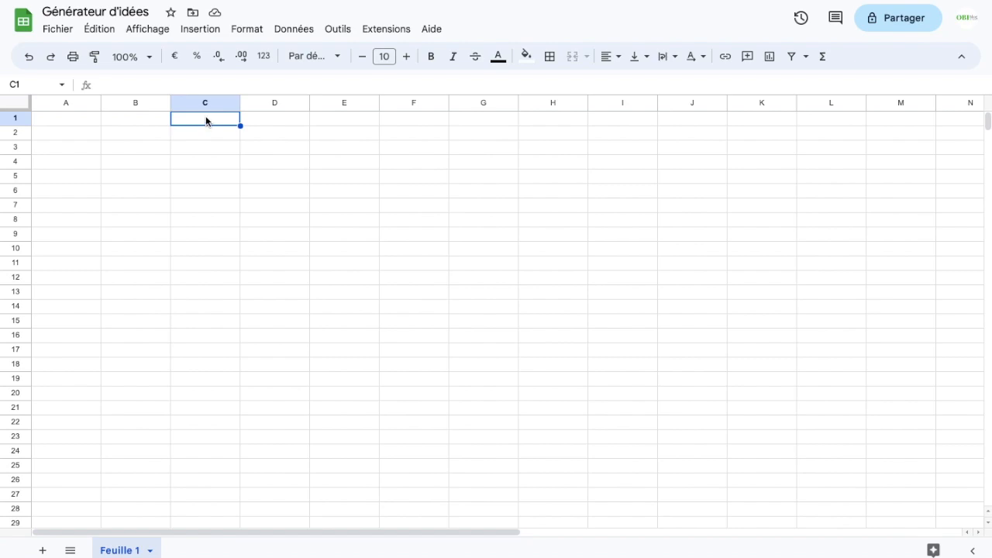
text(Sujet)
key(Return)
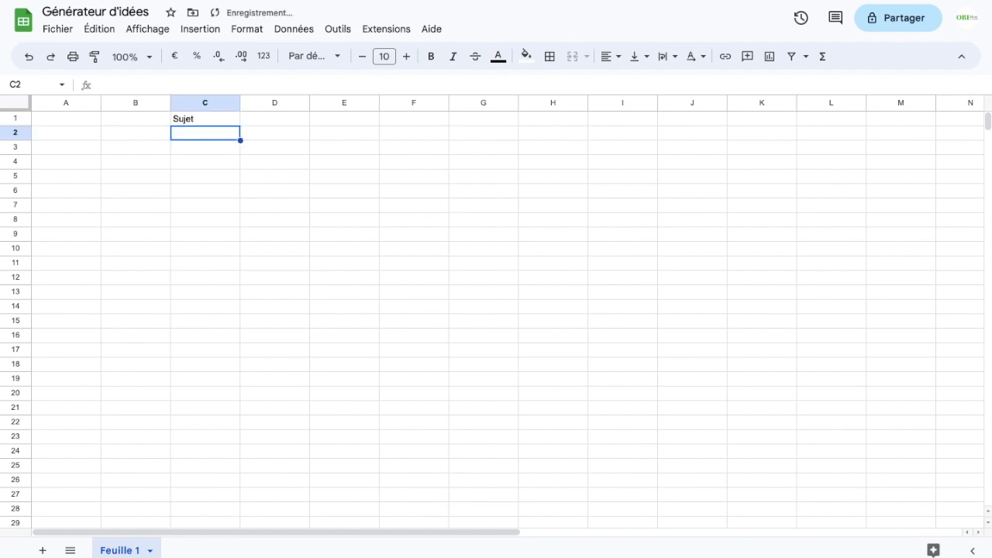
text(Les exercices)
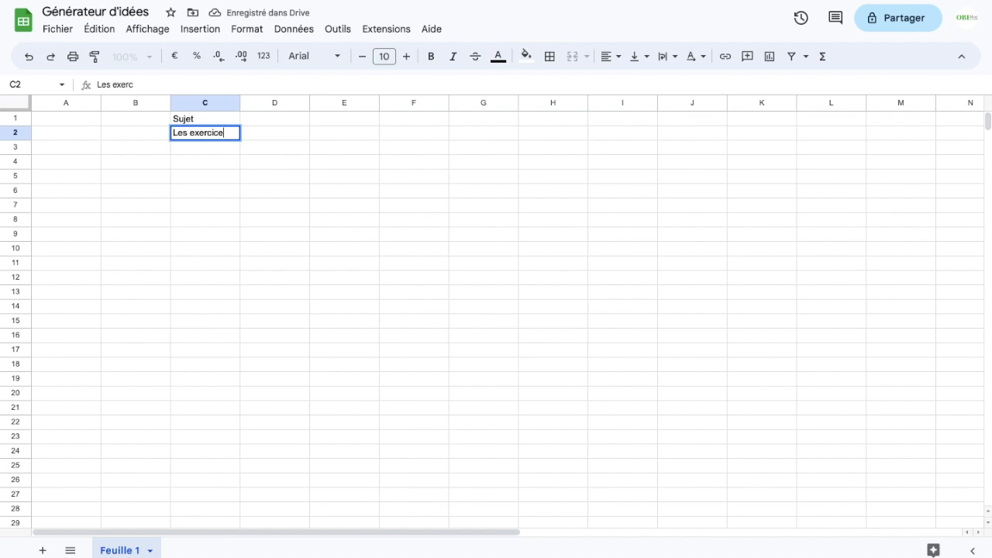
key(Return)
text(le matériel)
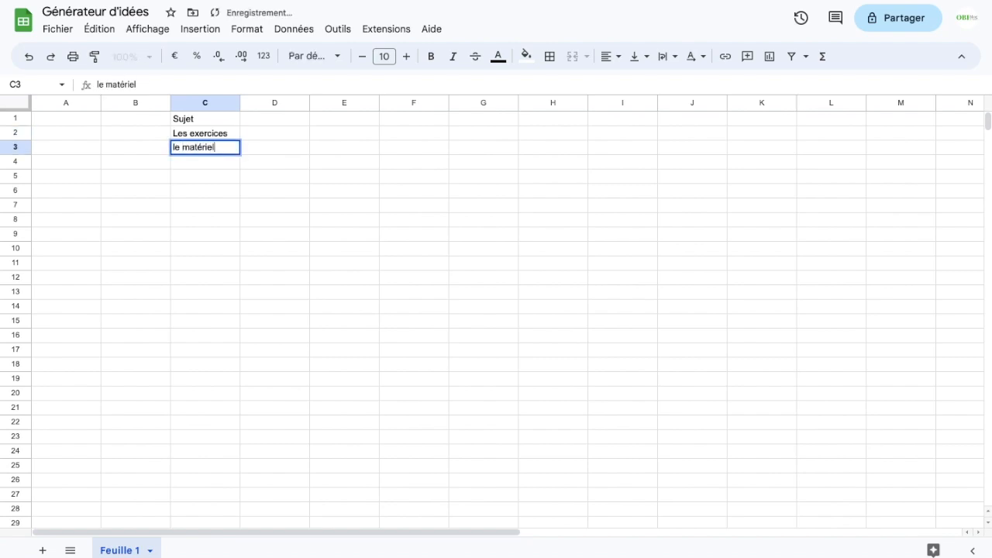
key(Return)
- Continue the Sujet list with "la fréquence" in C4 and "la nutrition" in C5
text(la fréqudn)
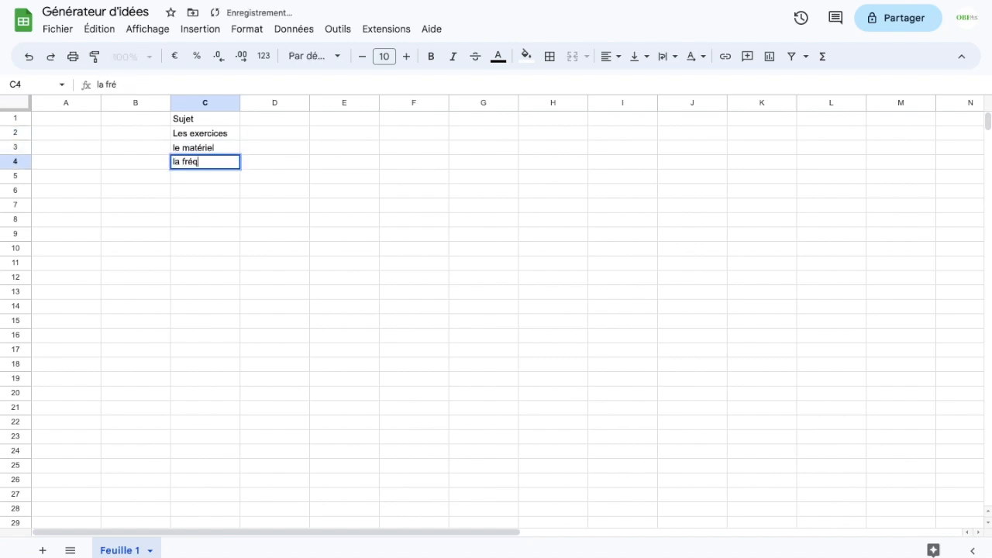
key(BackSpace)
key(BackSpace)
text(ence)
key(Return)
text(la nut)
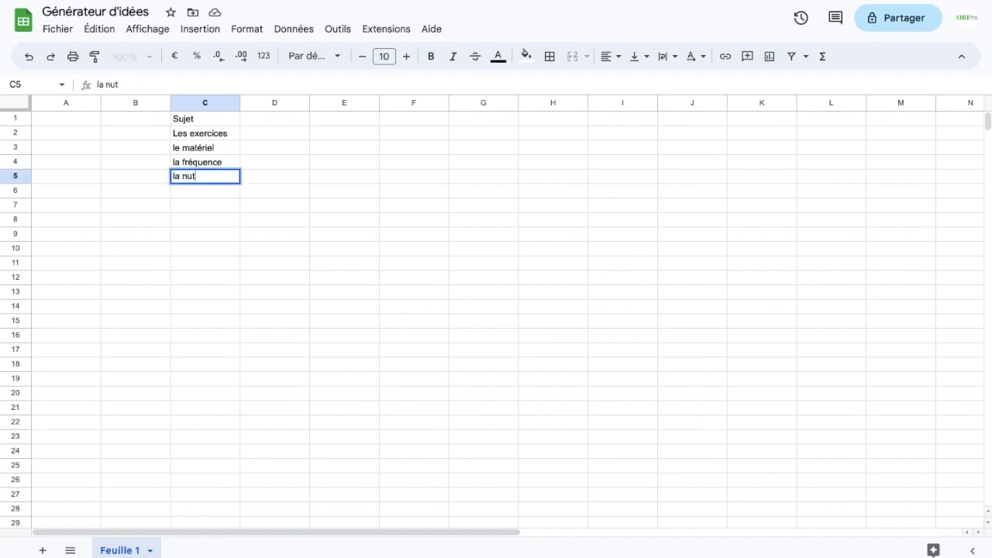
text(rition)
key(Return)
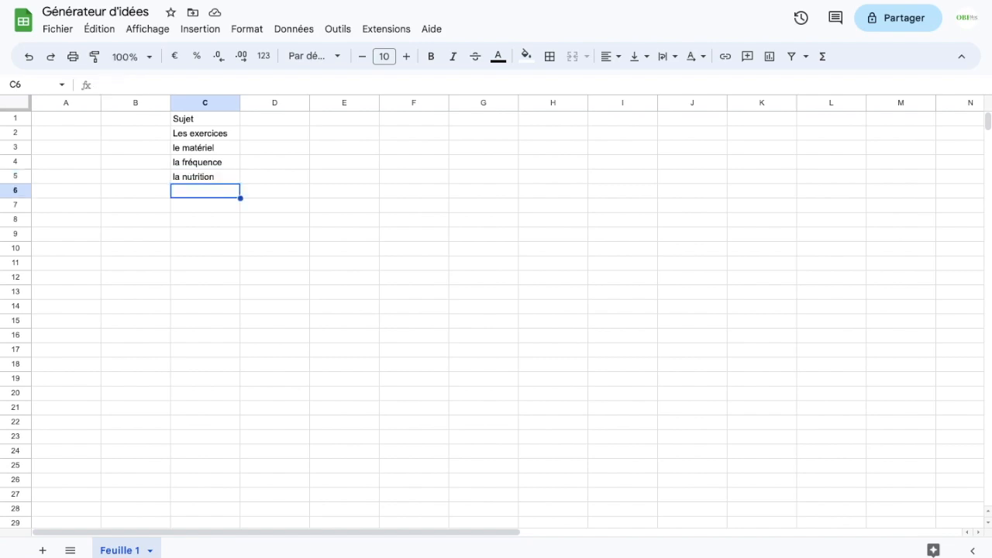
- List the alternative subjects "les idées", "le matériel", "le trafic" and "les ventes" in cells B2 to B5
double_click(123, 131)
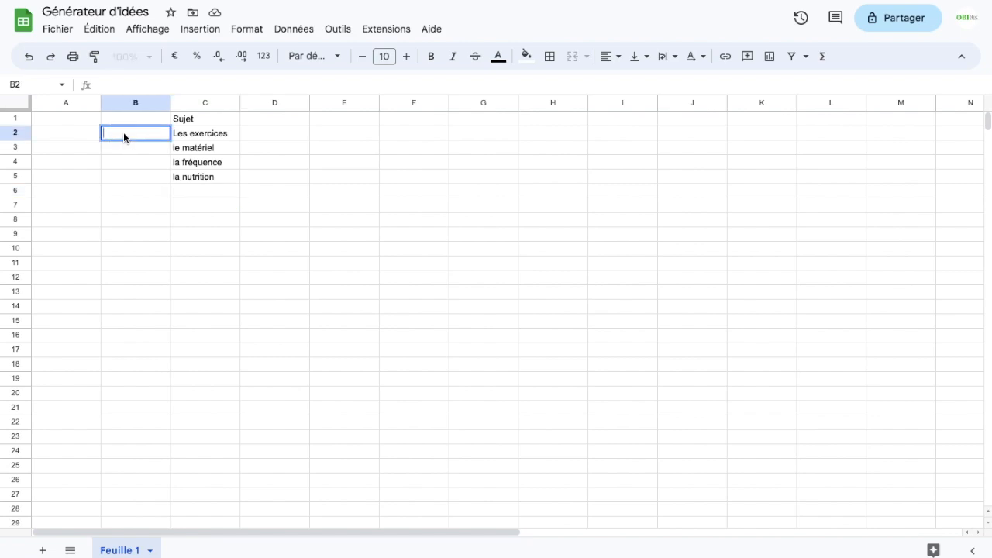
text(les idées)
key(Return)
text(le maté)
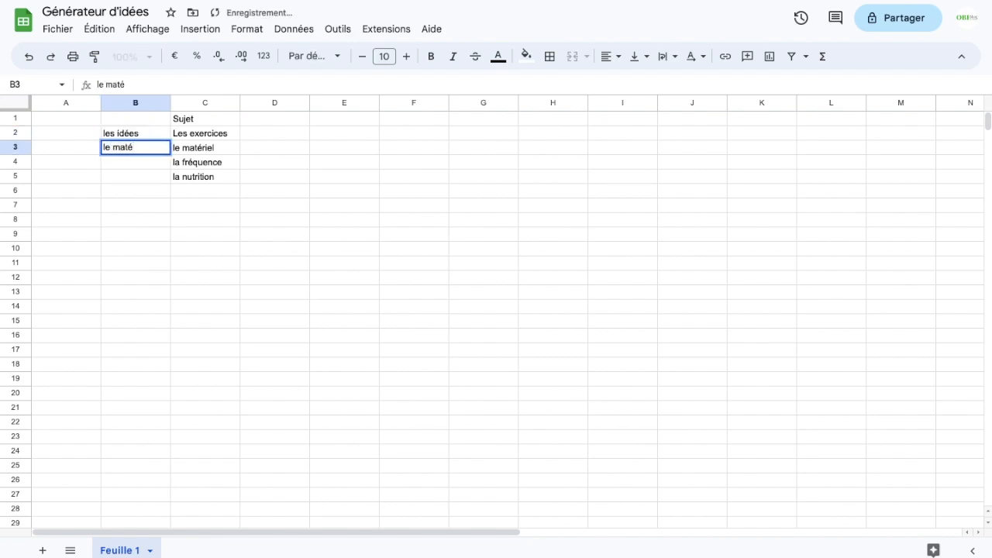
text(riel)
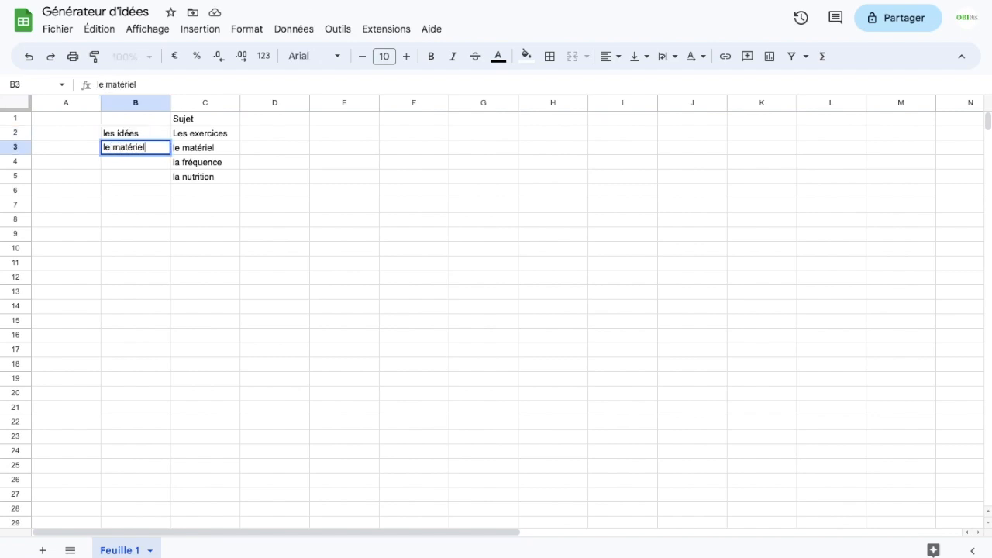
key(Return)
text(le trafic)
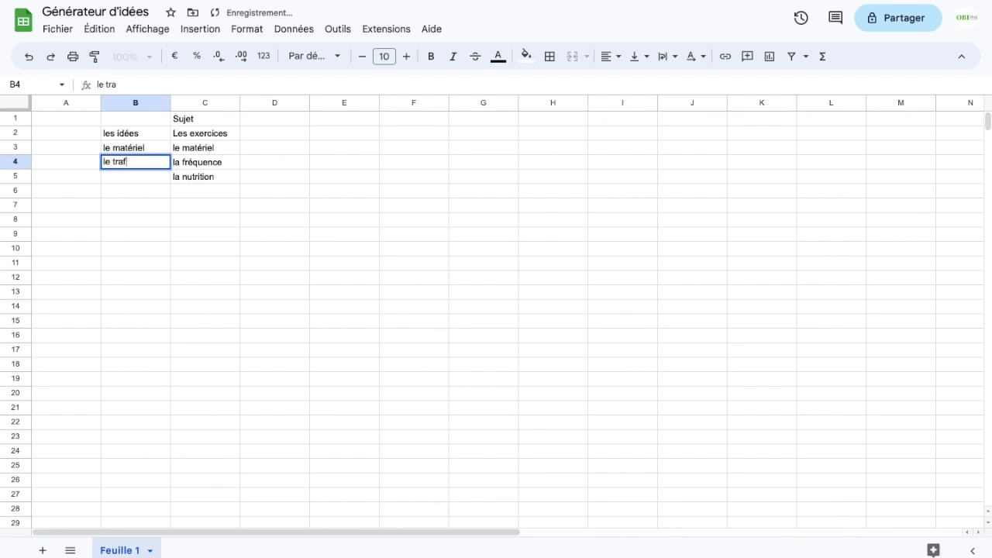
key(Return)
text(les ventes)
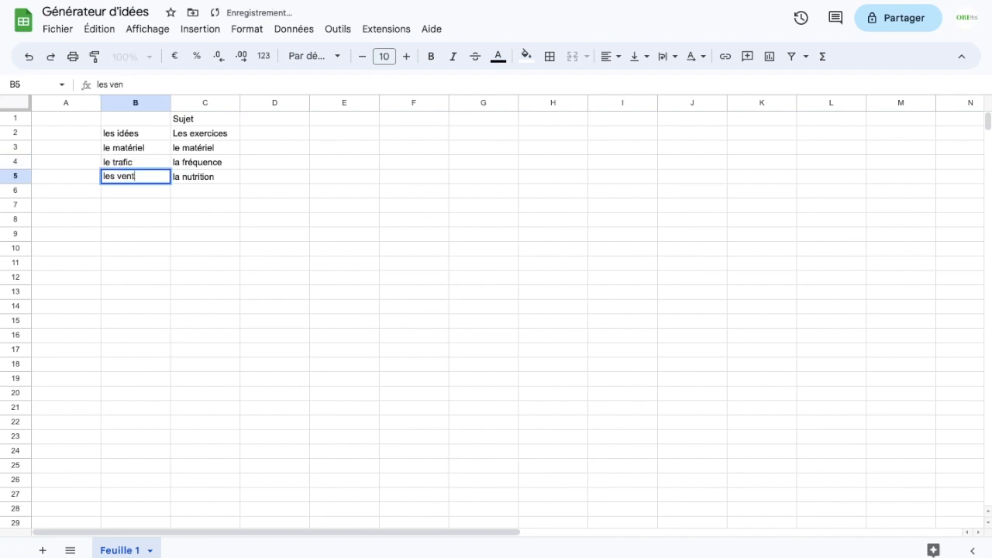
key(Return)
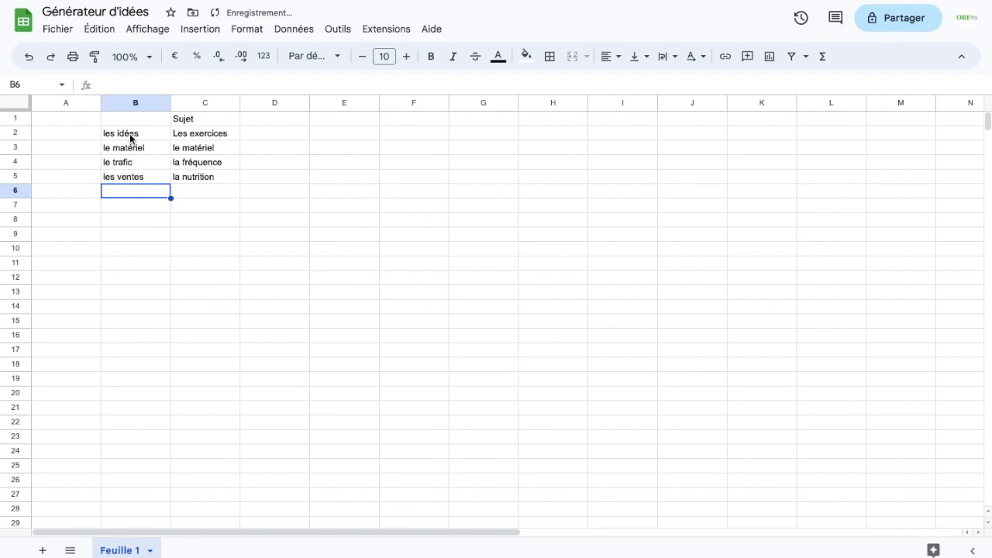
- Clear the alternative subjects from column B, from B2 down to B6
drag(130, 133, 124, 189)
key(Delete)
click(195, 208)
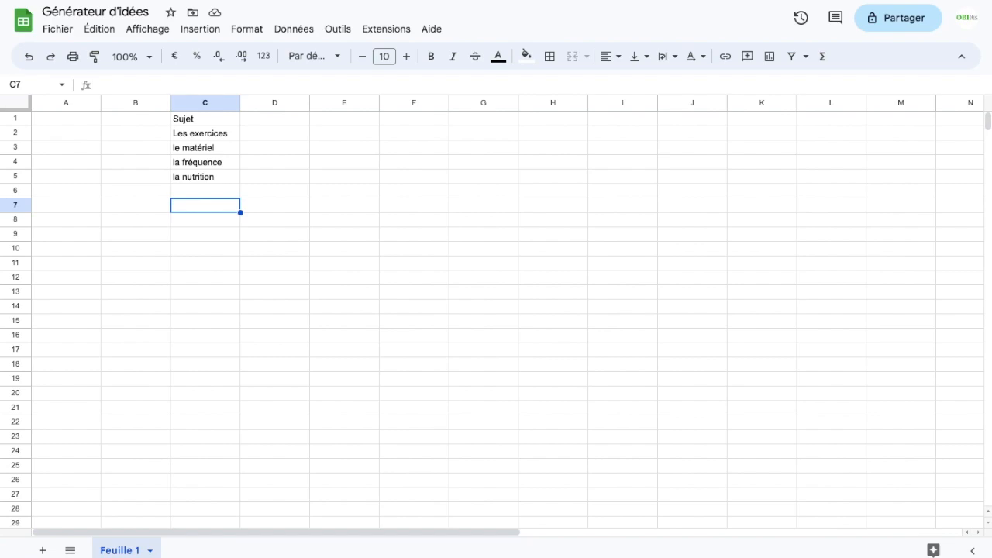
- Enter the heading "objectifs" in D1, with "plus facile", "plus rapide" and "plus simple" in D2 to D4
click(300, 118)
text(objectifs)
key(Return)
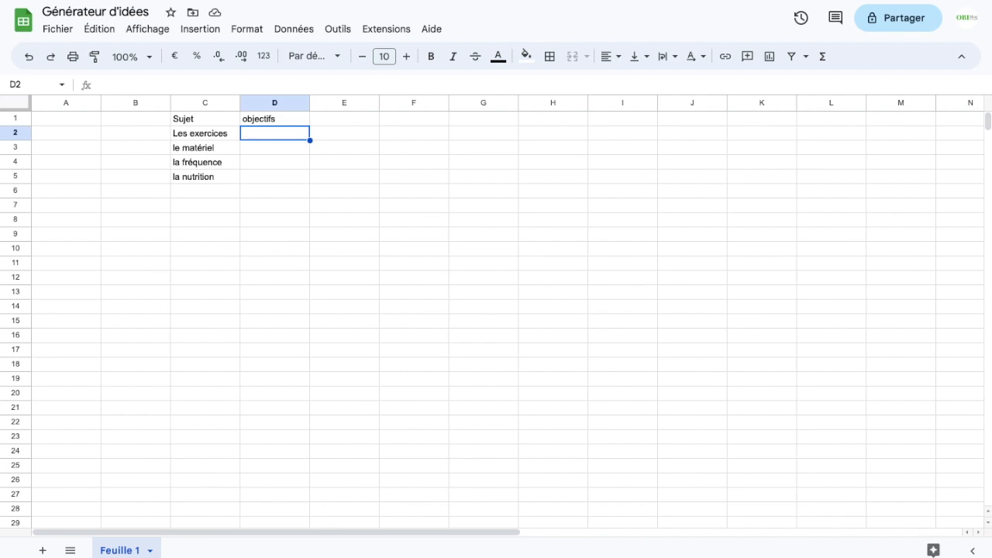
text(plus facile)
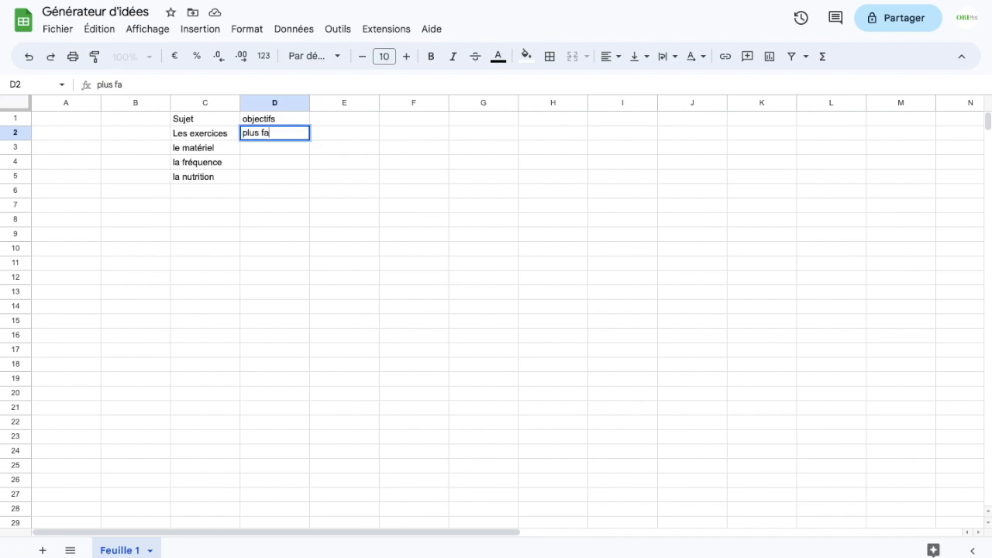
key(Return)
text(plus rapide)
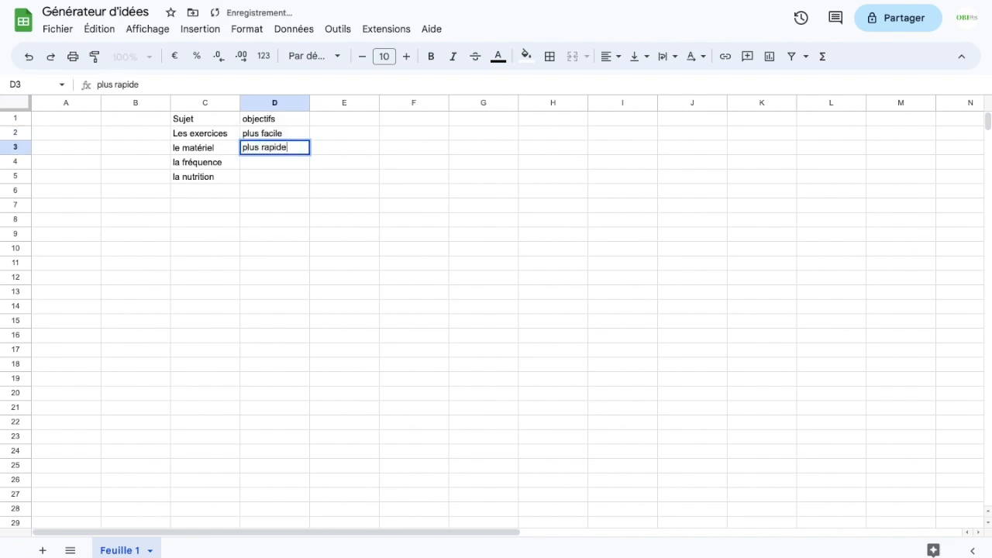
key(Return)
text(plus simple)
key(Return)
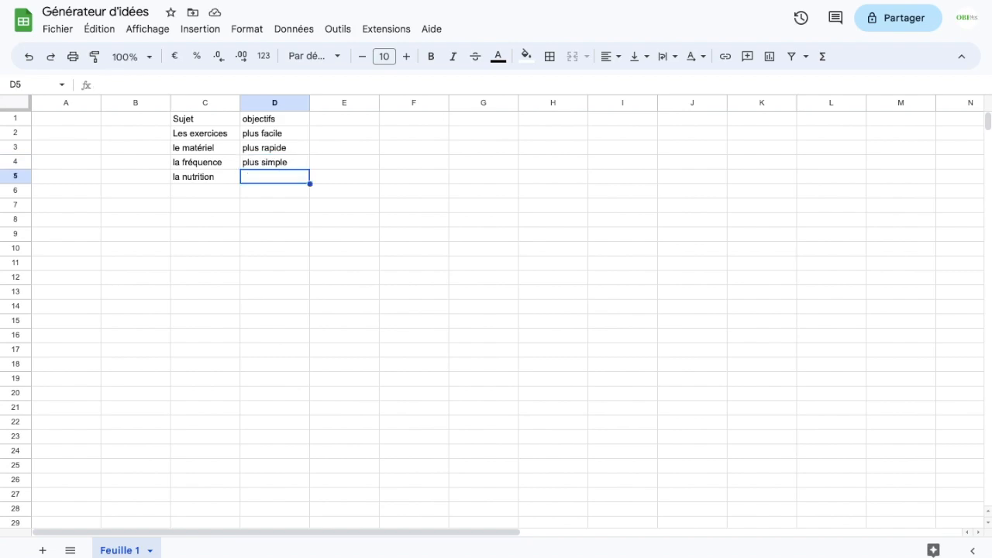
- Add the objectives "avoir ses premiers XXX" in D5 and "atteindre les 50kg" in D6
text(a)
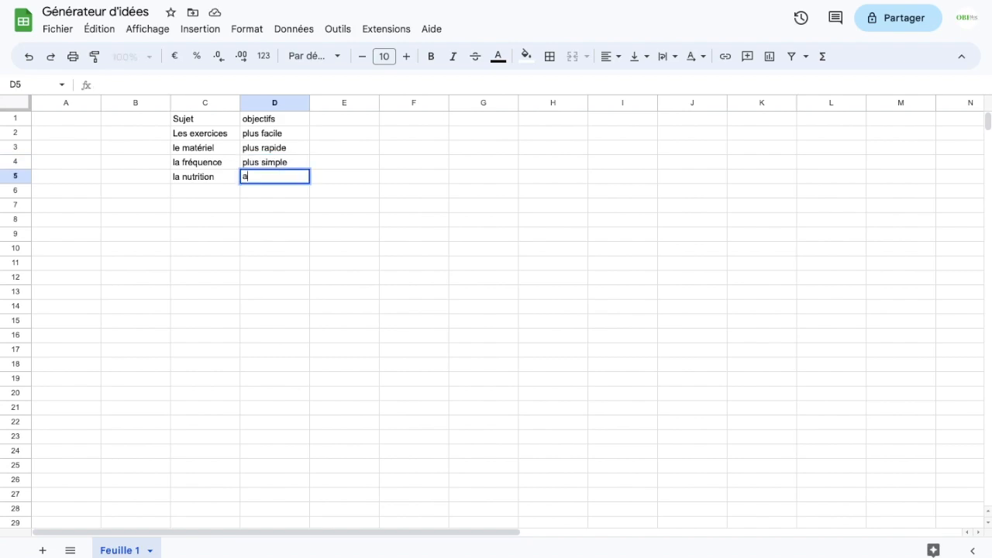
text(voir ses premier)
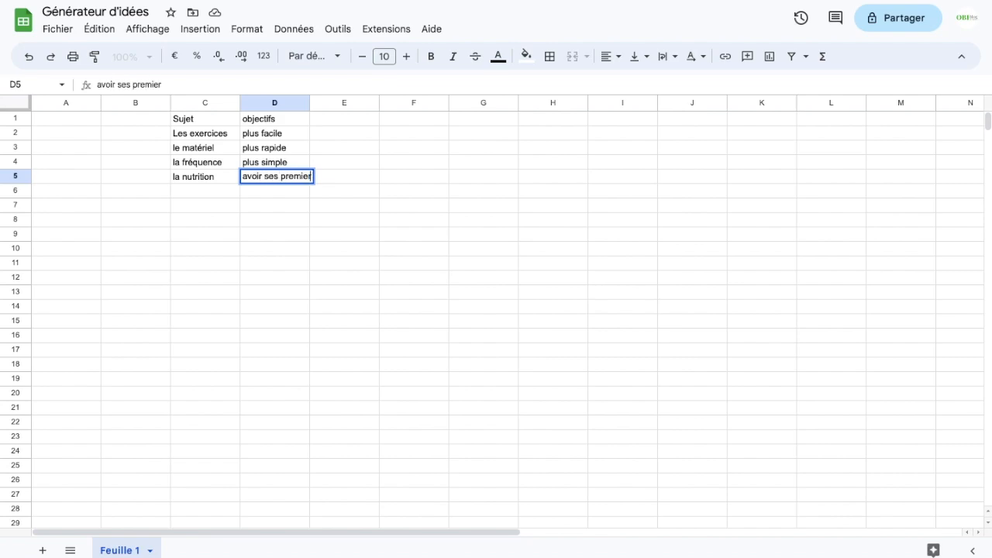
text(s XXX)
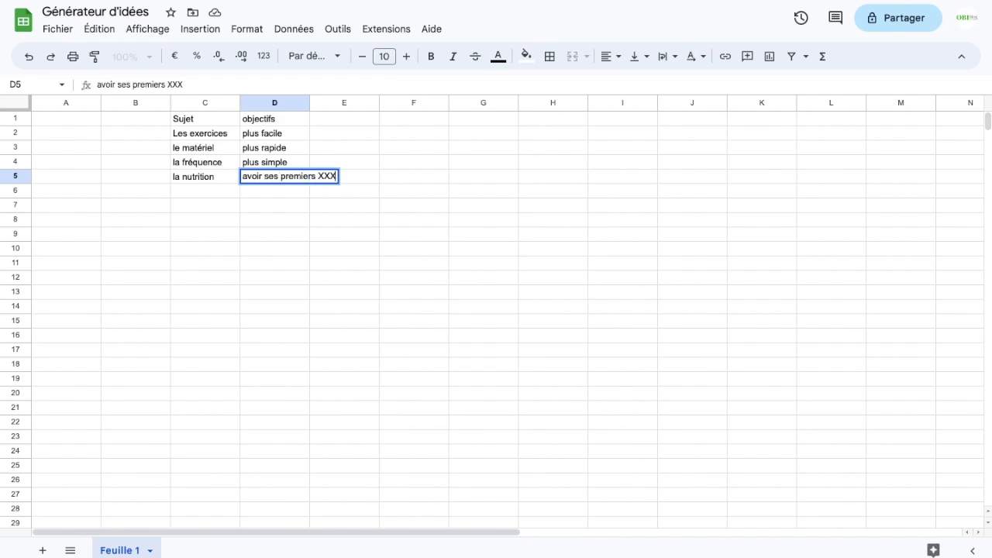
key(Return)
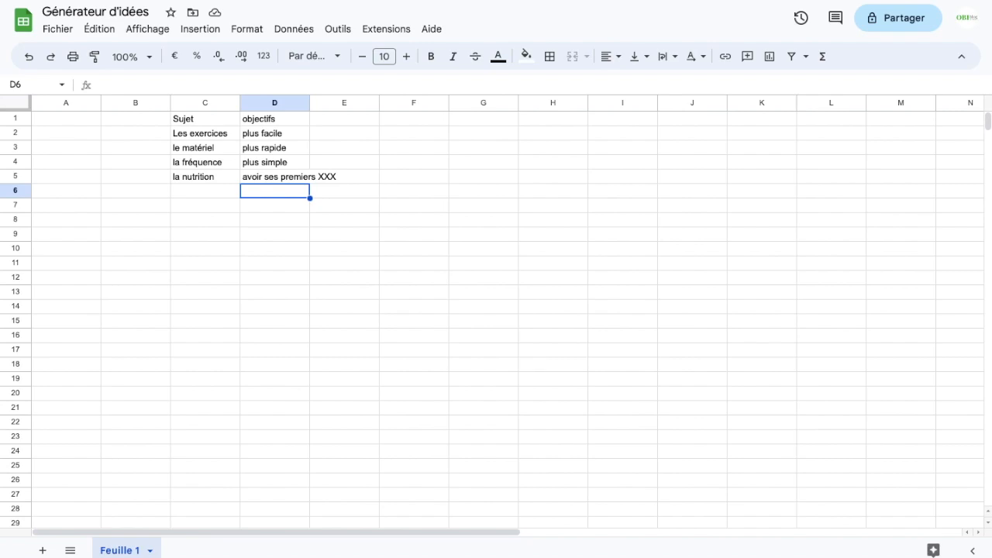
text(atteindre)
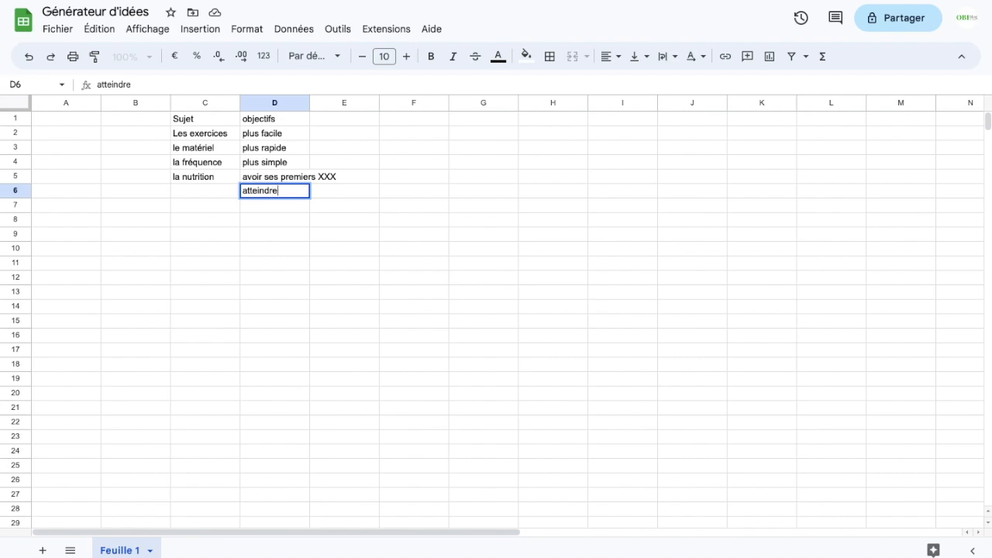
text( les 50kg)
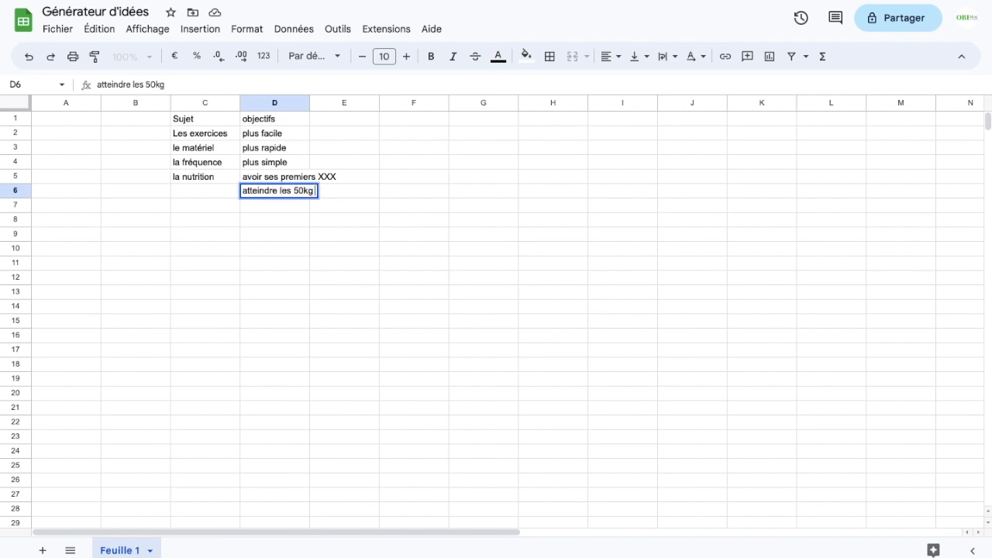
key(Return)
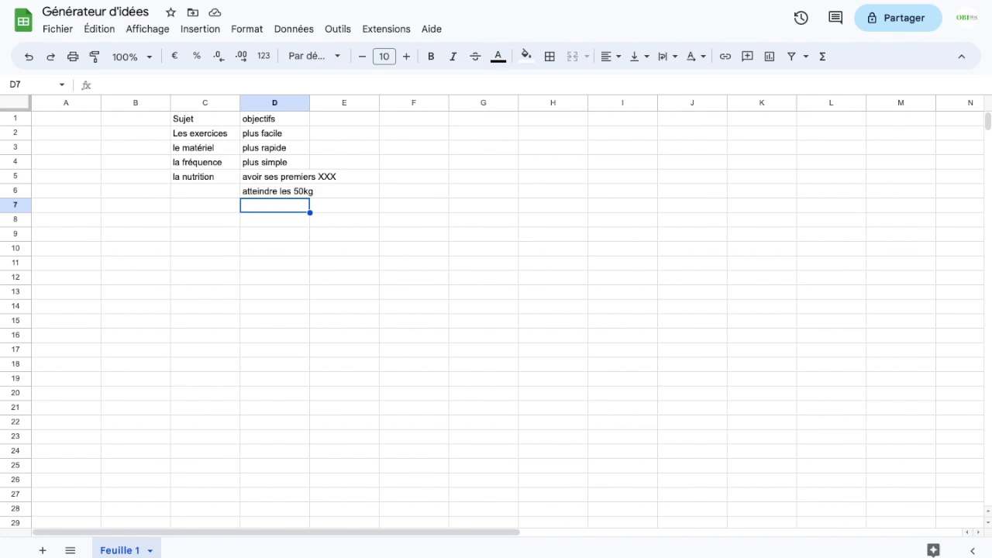
- Enter the heading "L'approche" in E1, with "le secret" in E2 and "la liste" in E3
click(336, 118)
text(L'approche)
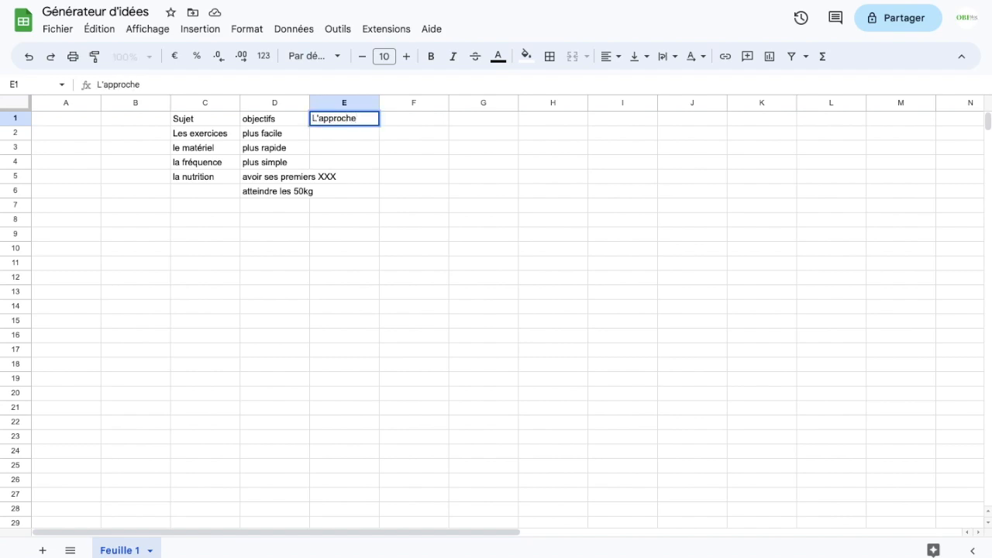
key(Return)
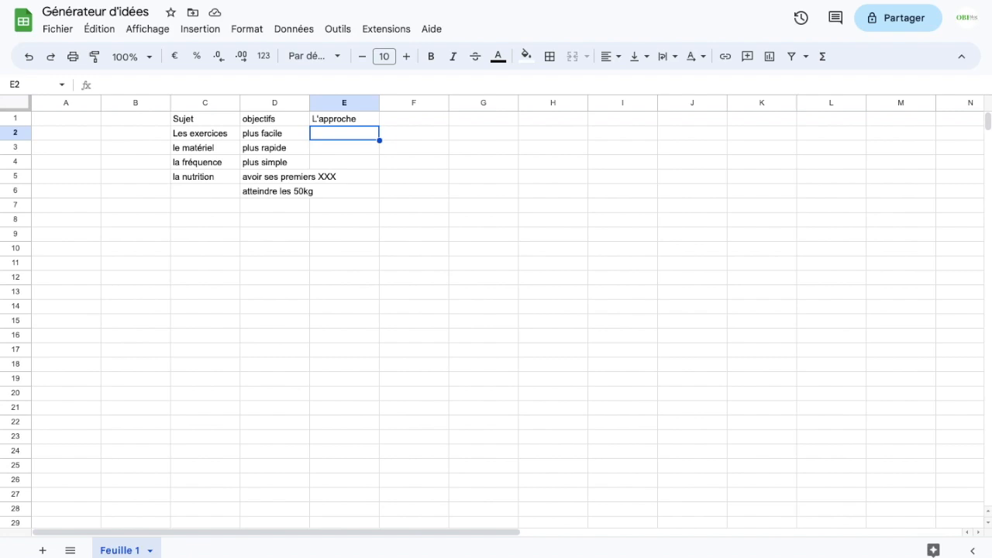
text(le secret)
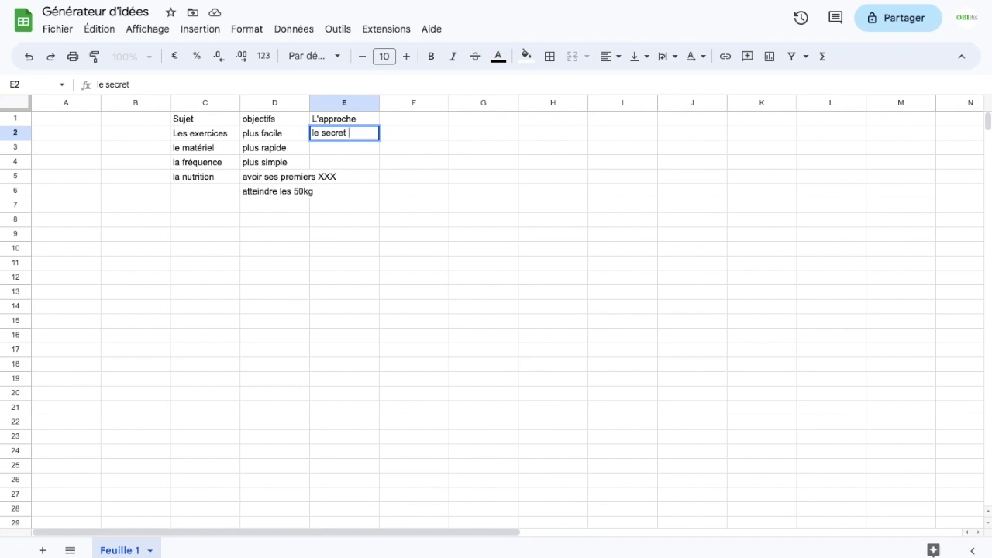
key(Return)
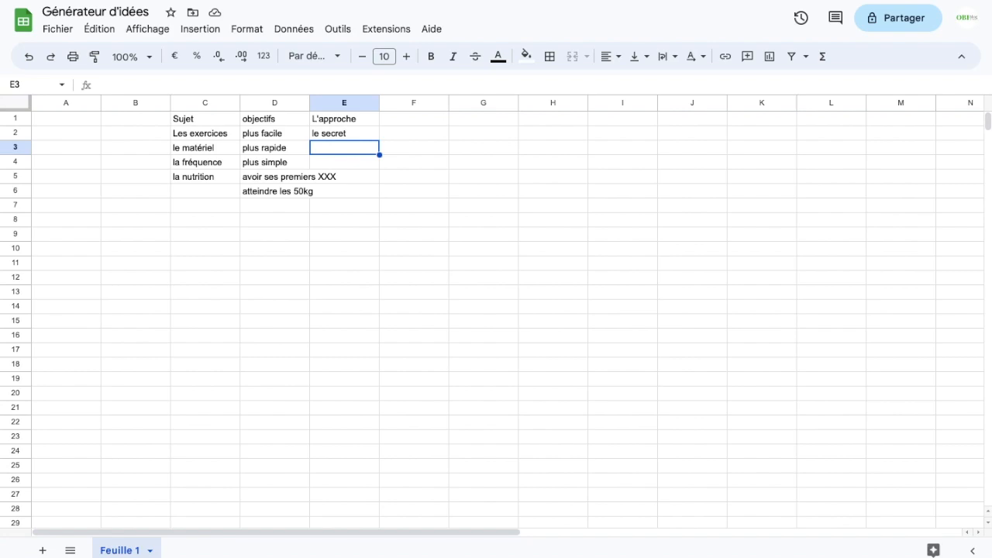
text(la liste)
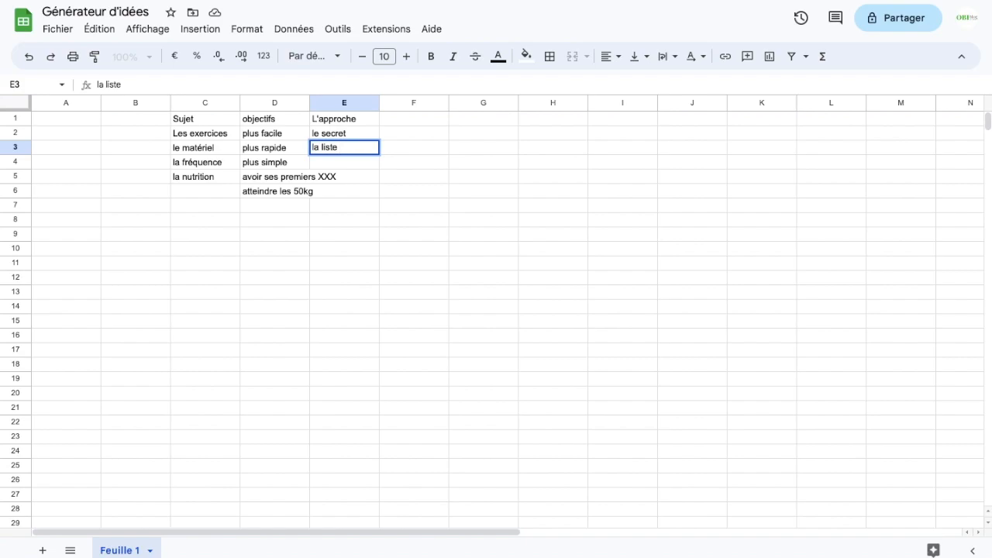
key(Return)
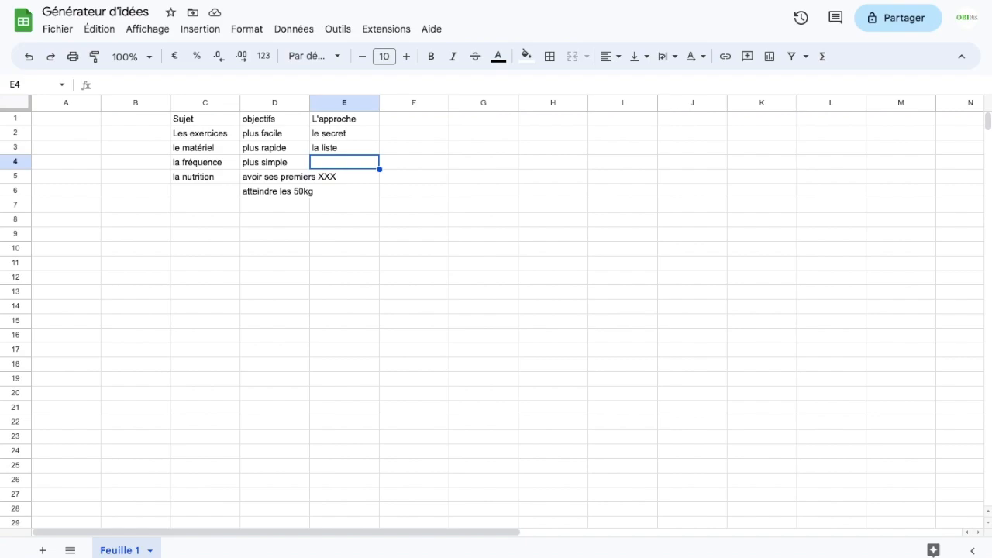
- Add the approaches "la nouvelle méthode" in E4 and "le grand guide" in E5
text(la n)
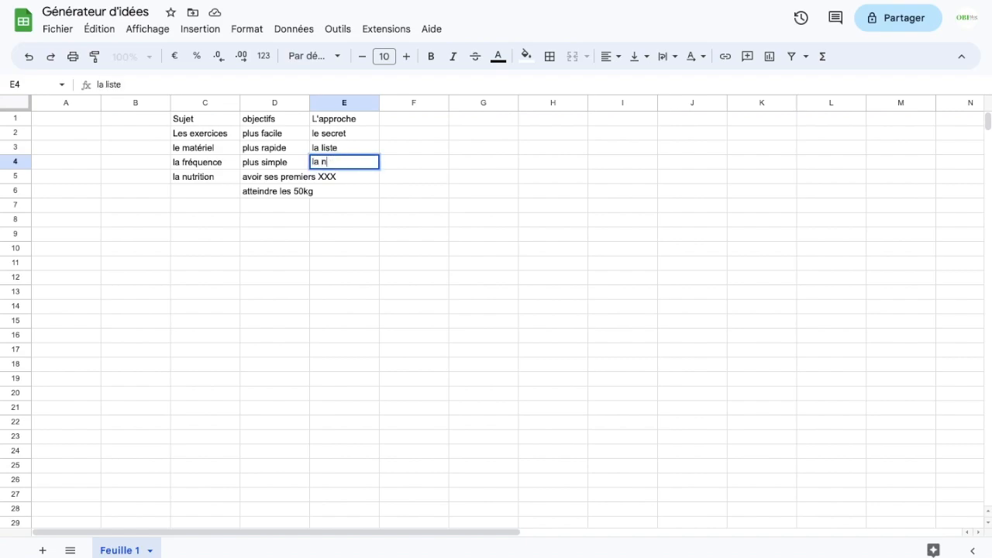
text(ouvelle méthode)
key(Return)
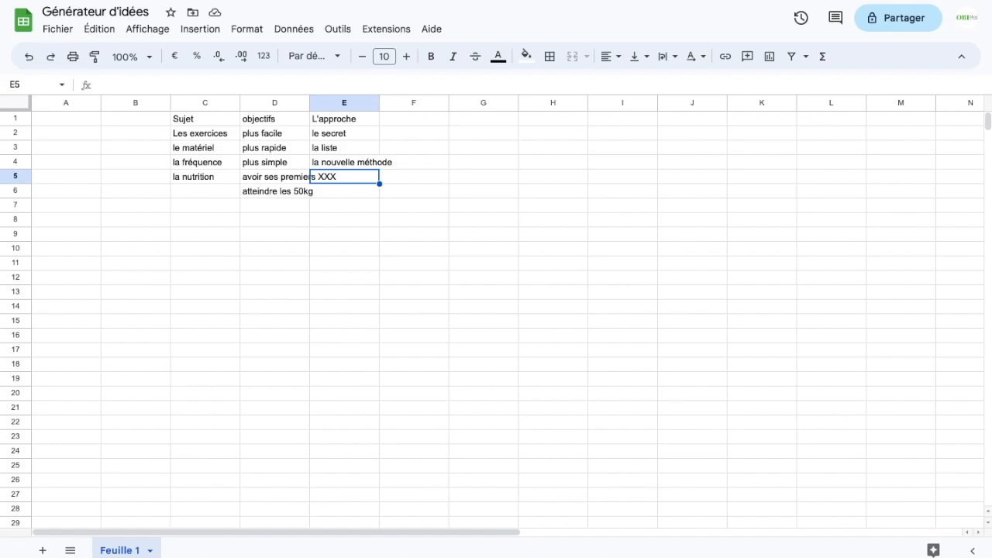
text(le grande)
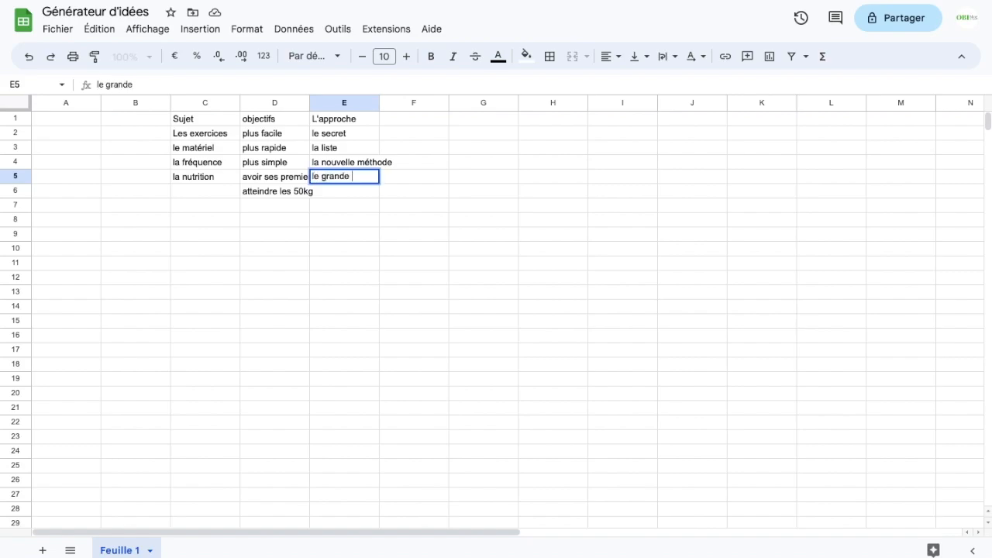
key(BackSpace)
key(BackSpace)
text(guide)
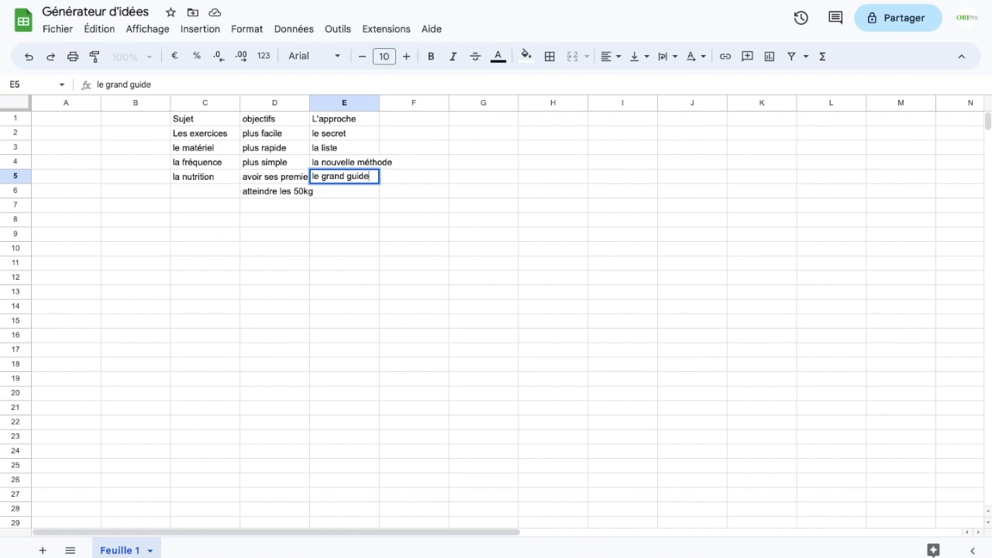
key(Return)
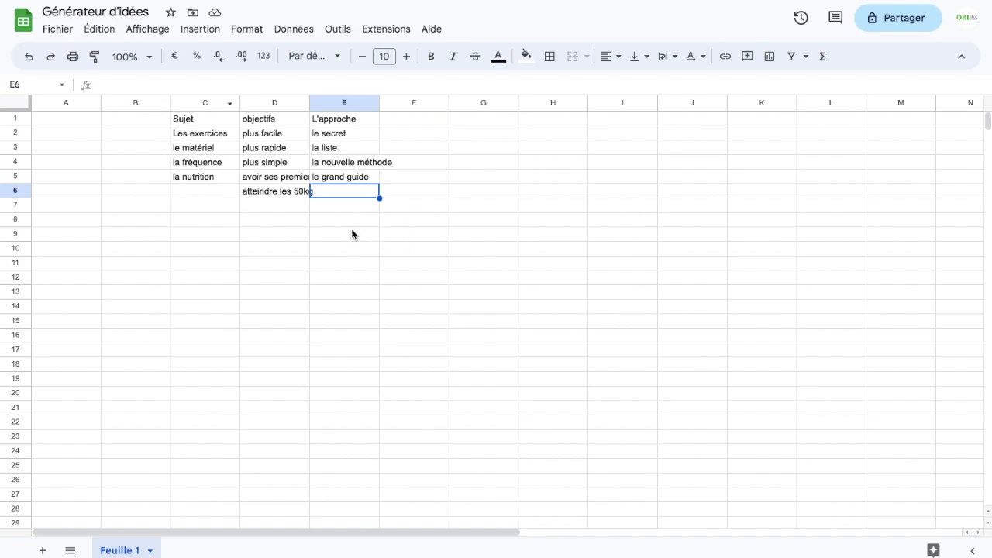
- Highlight a sample combination of "le secret", "Les exercices" and "atteindre les 50kg" across the three columns
click(342, 137)
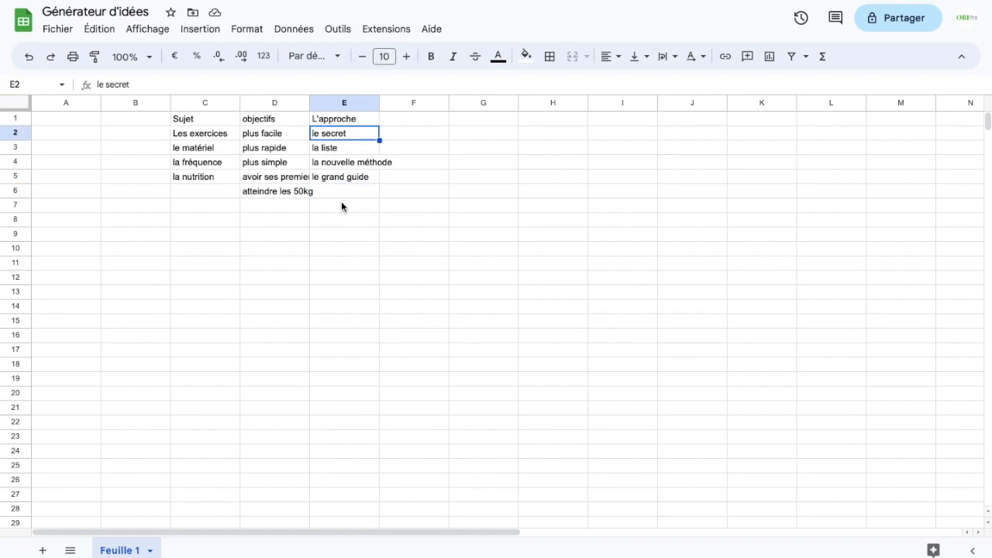
ctrl+click(195, 137)
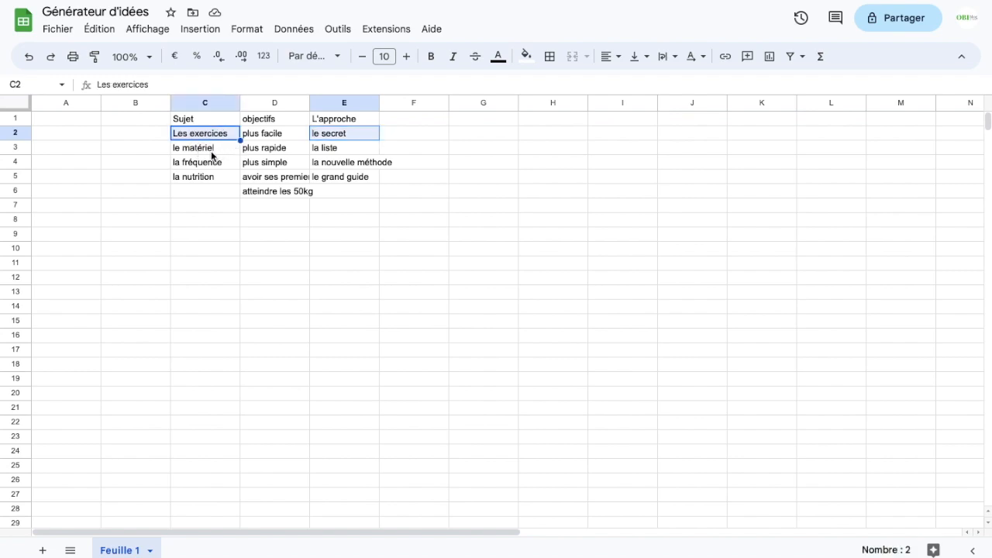
ctrl+click(275, 194)
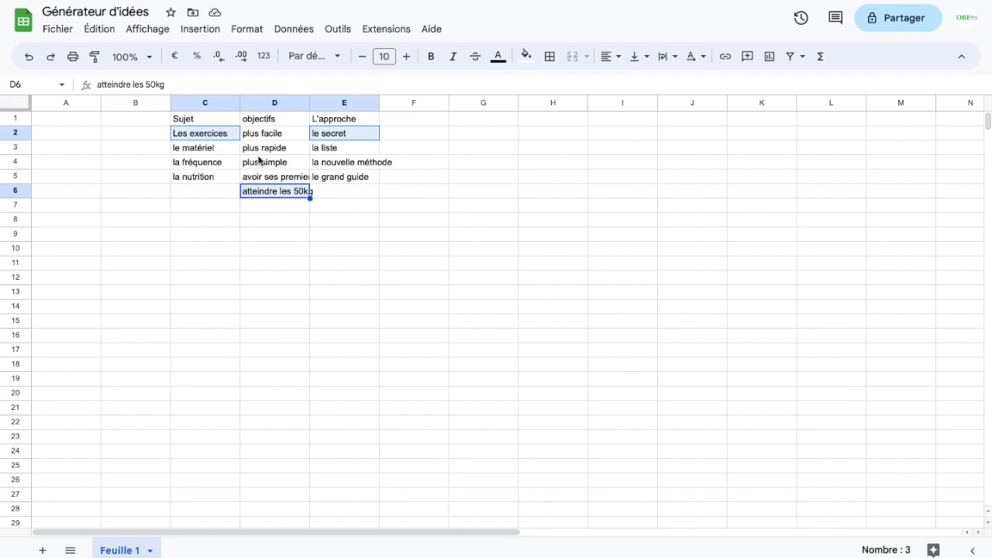
- Enter the random number formula ALEA.ENTRE.BORNES(1;4) in C11
click(199, 268)
text(+ALEA)
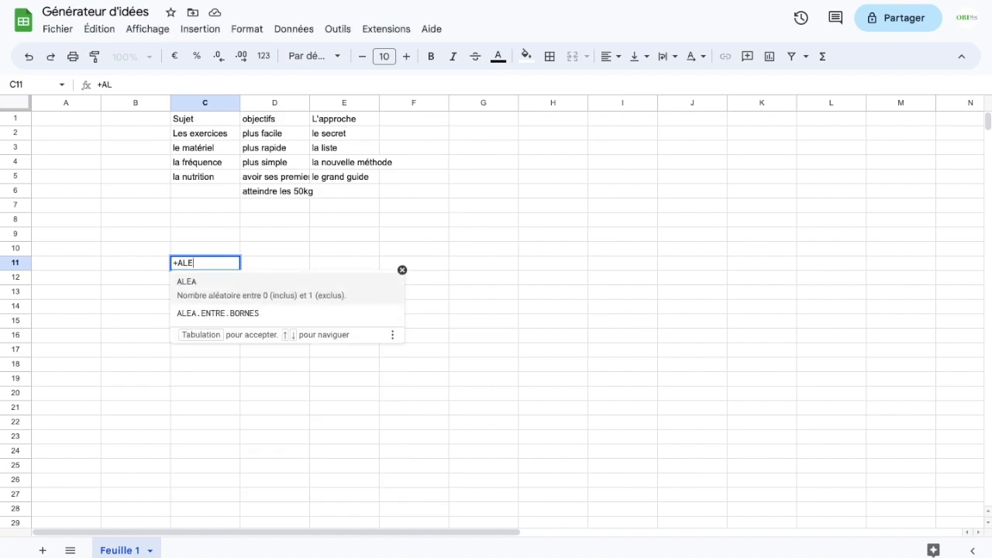
click(211, 318)
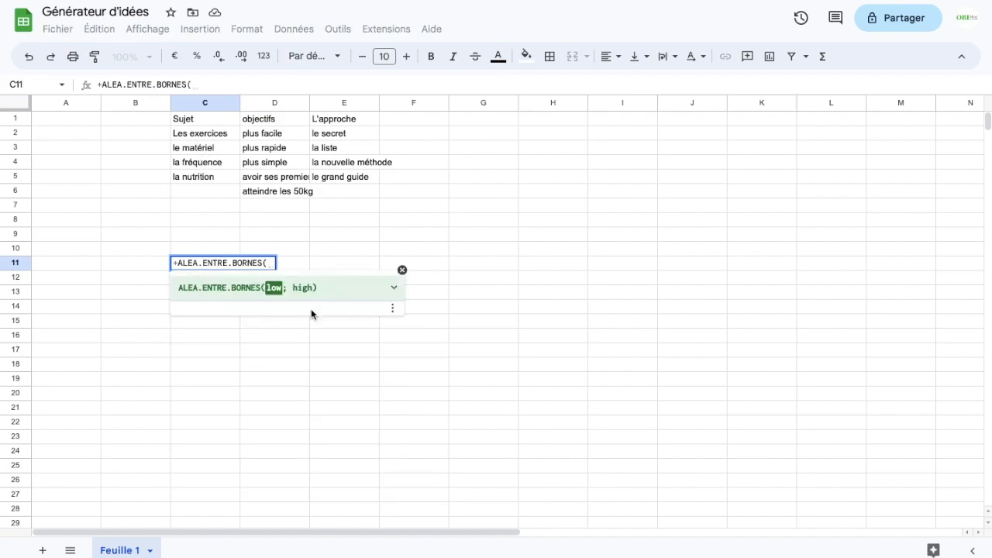
click(277, 290)
click(276, 290)
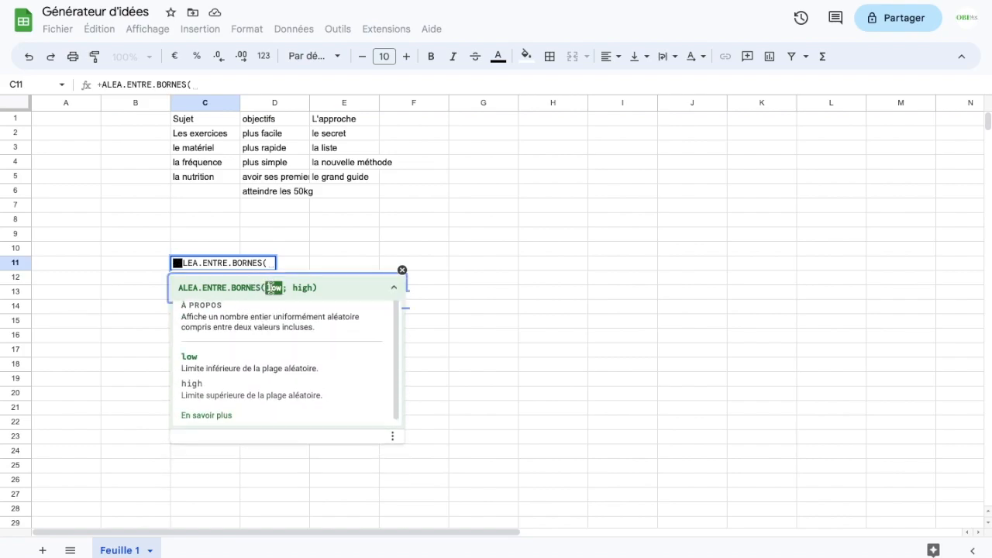
click(269, 264)
text(&)
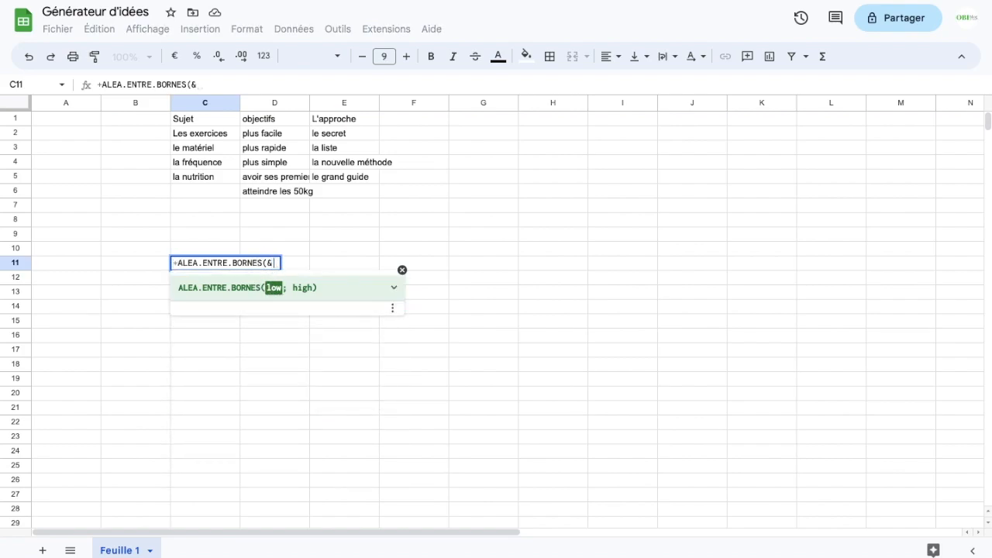
key(BackSpace)
text(1;)
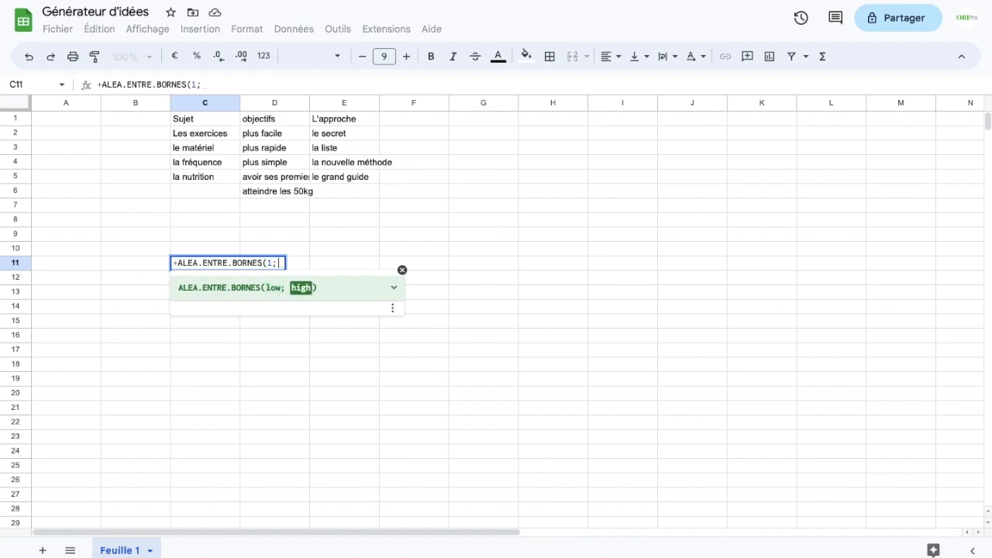
text(4))
key(Return)
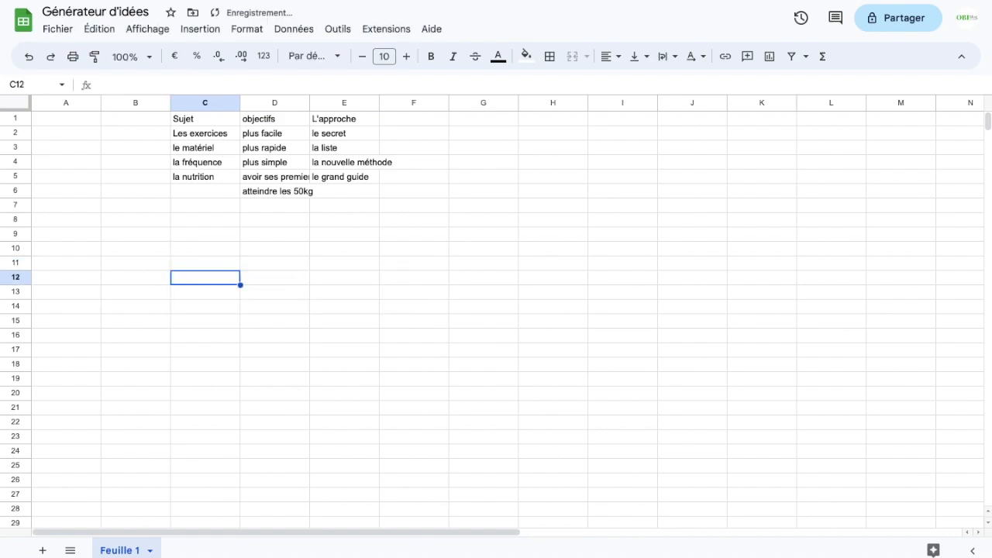
- Copy the random number formula from C11 down to C18
click(222, 264)
drag(240, 270, 239, 362)
click(306, 350)
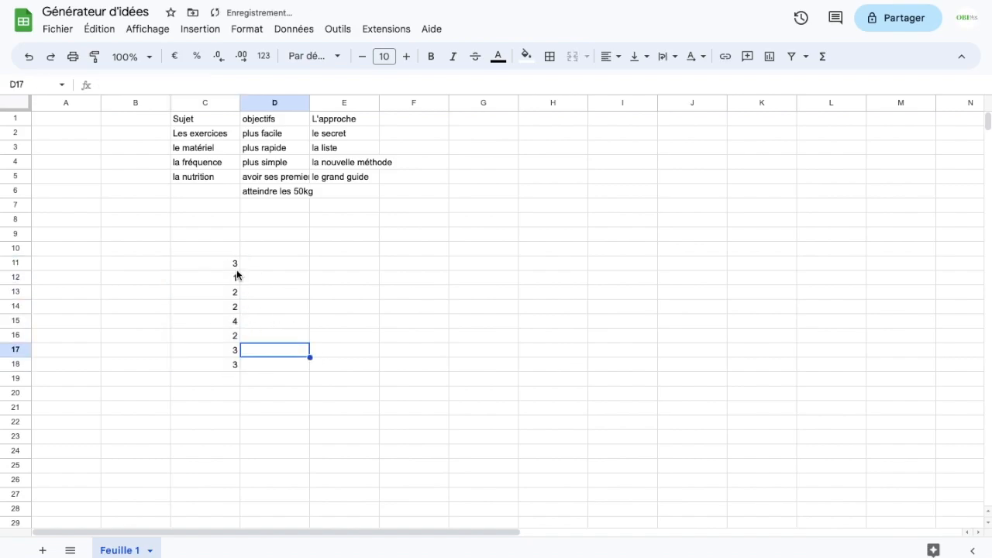
- Copy the C11 formula into D11 and set its upper bound to 5
click(270, 265)
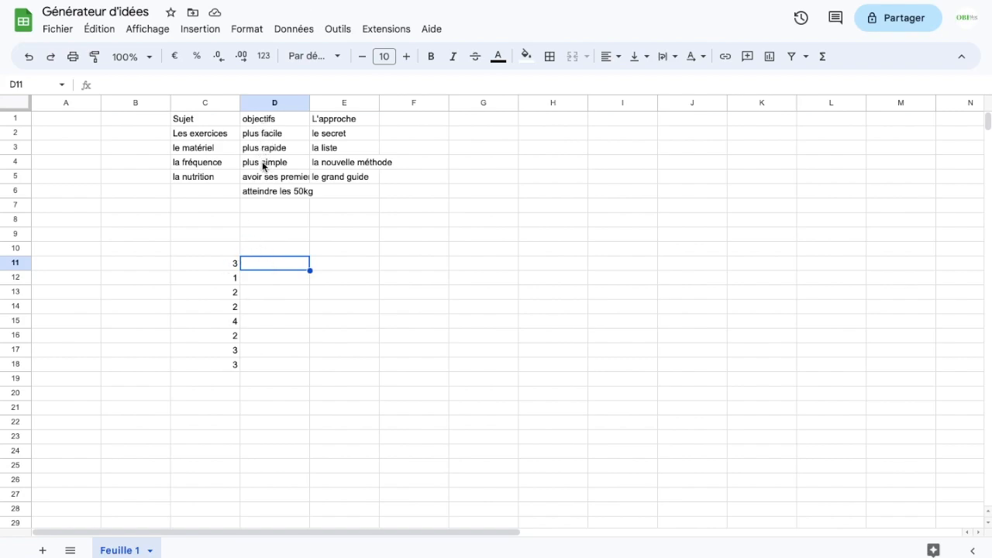
click(238, 266)
drag(240, 269, 290, 266)
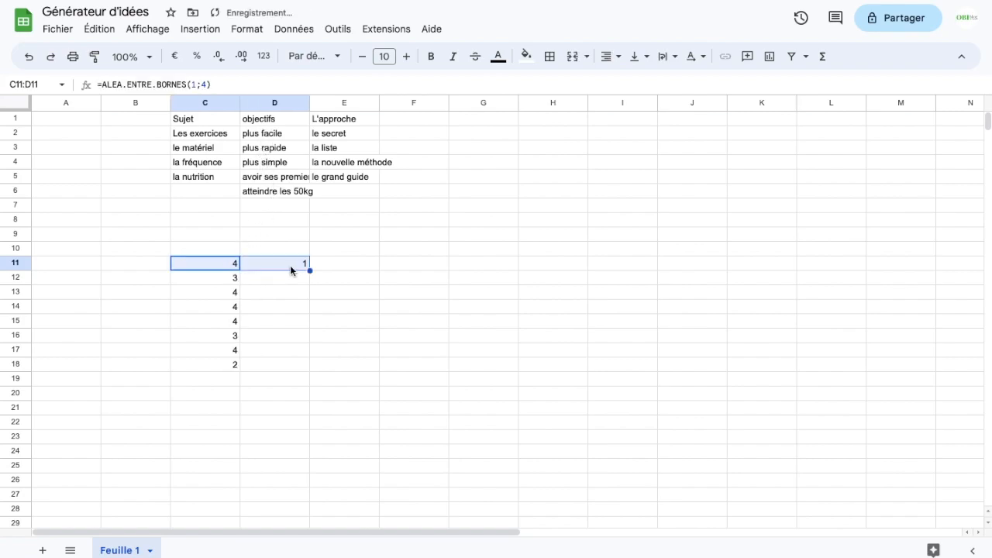
click(290, 265)
click(204, 84)
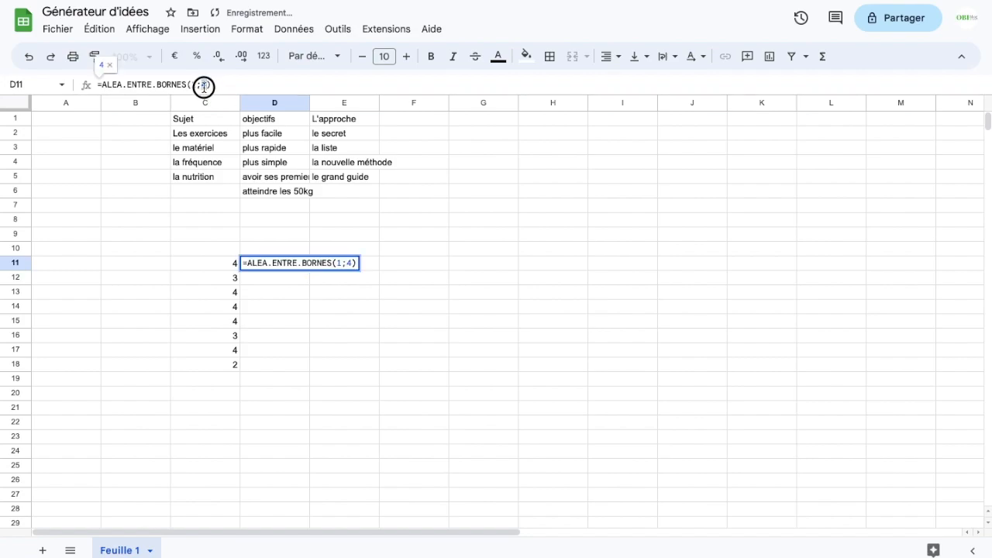
key(BackSpace)
text(3)
key(Return)
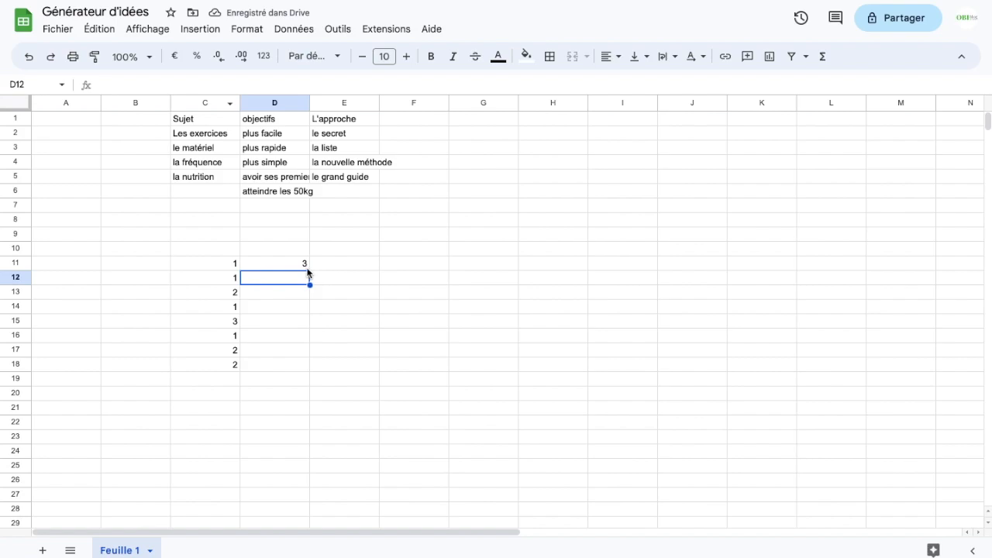
- Copy the D11 formula into E11 and set its upper bound to 4
click(309, 267)
drag(310, 269, 367, 271)
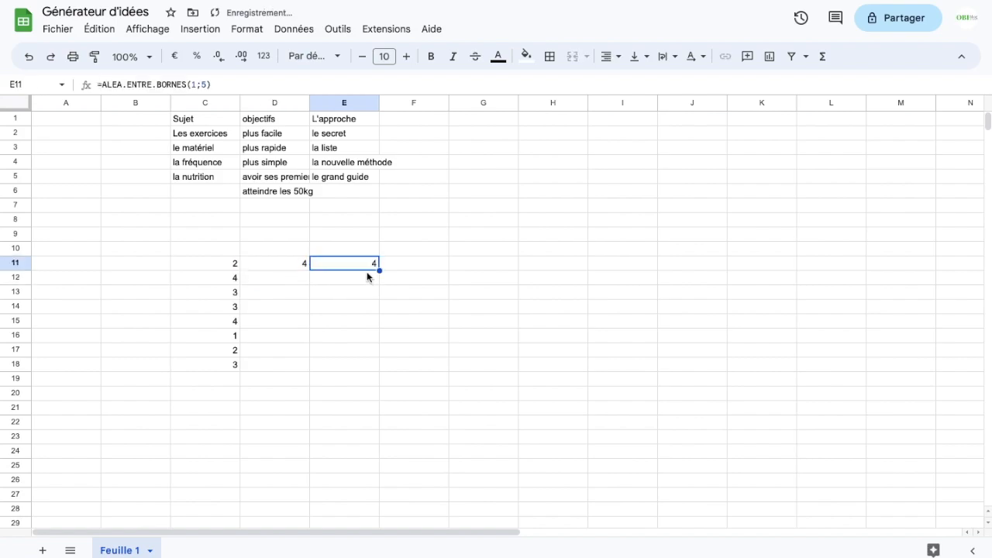
click(207, 84)
text(4)
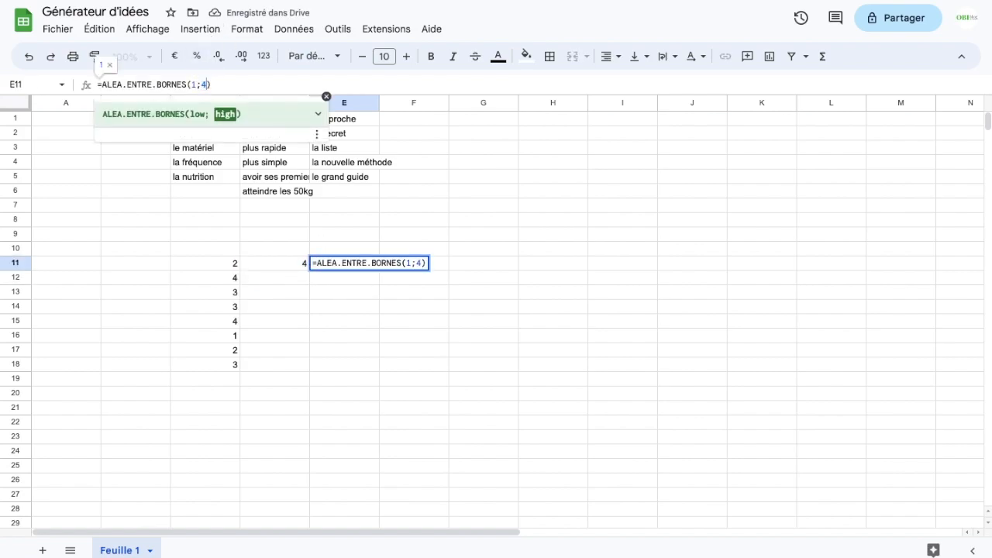
key(Return)
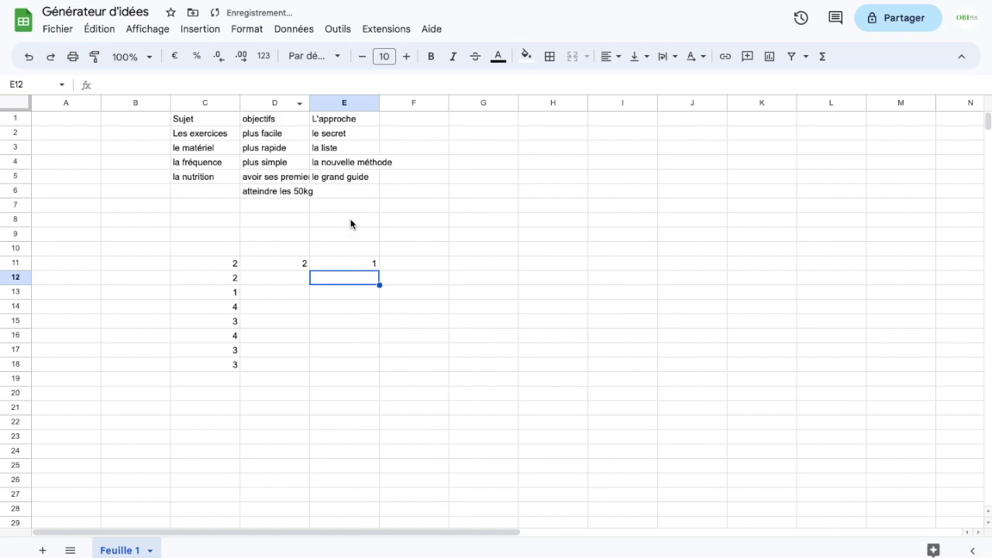
- Move the random number block C11:E18 so that it starts at H3
drag(214, 266, 358, 371)
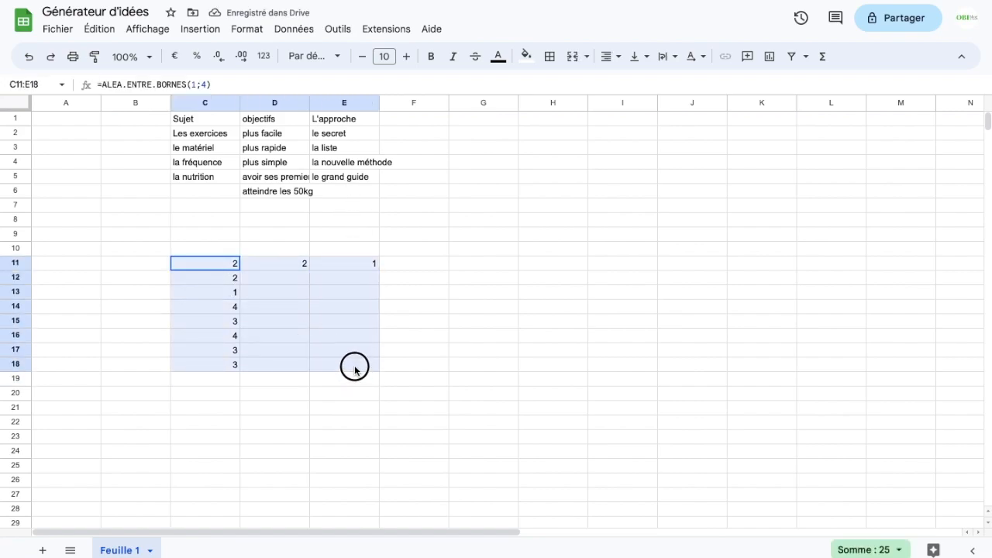
key(ctrl+x)
click(538, 146)
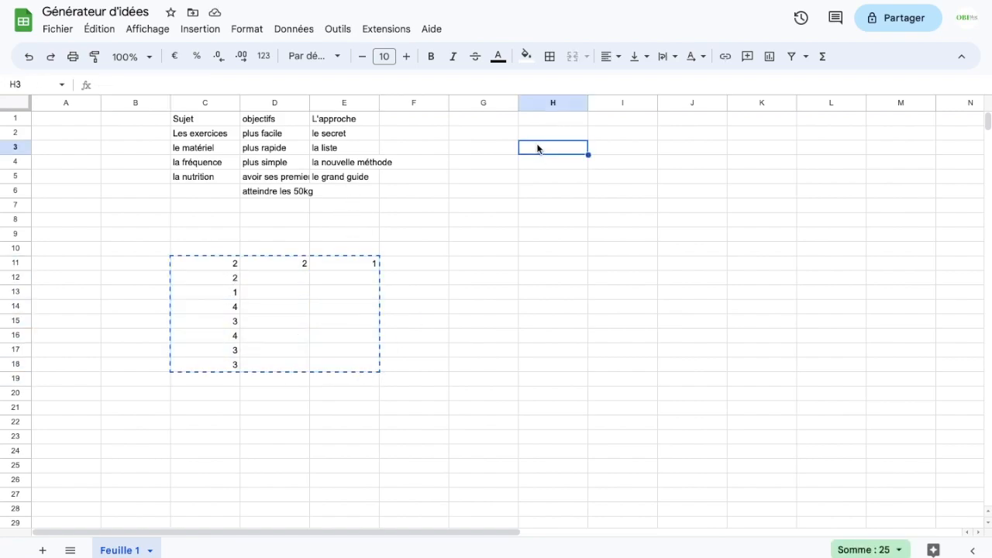
key(ctrl+v)
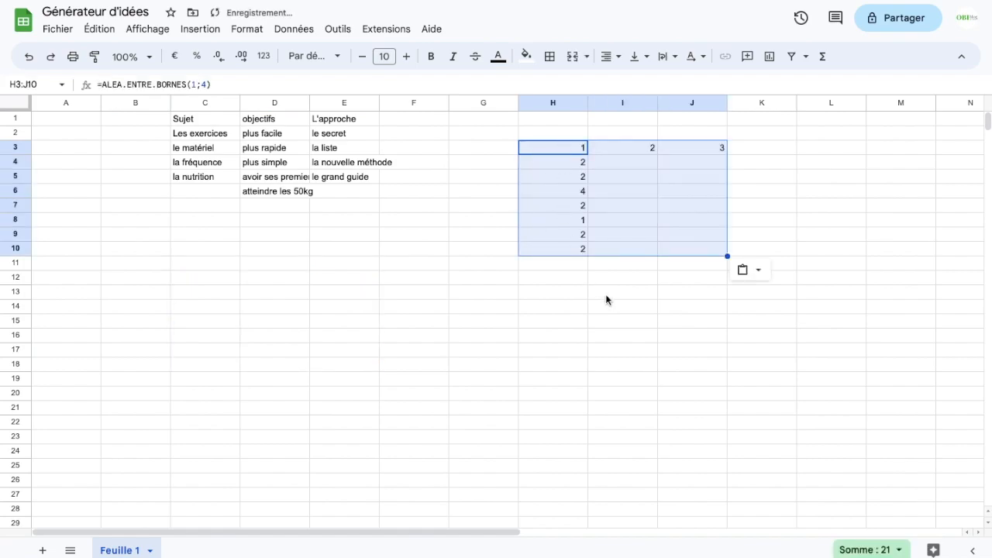
- Fill the random number formulas of I3 and J3 down to row 10
click(552, 279)
drag(578, 147, 724, 254)
click(632, 291)
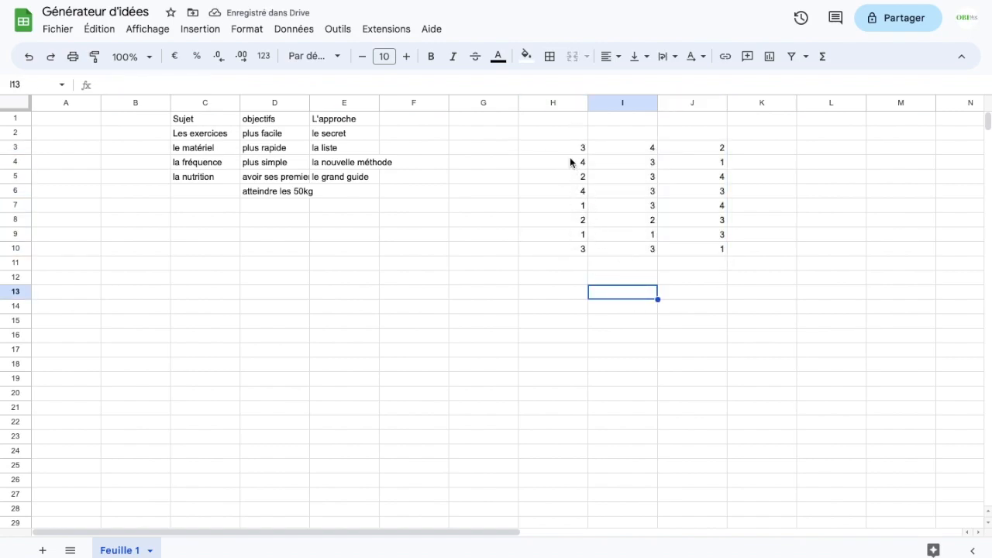
- Highlight the combination for the first random row: "la fréquence", "avoir ses premiers XXX" and "la liste"
click(193, 152)
click(193, 164)
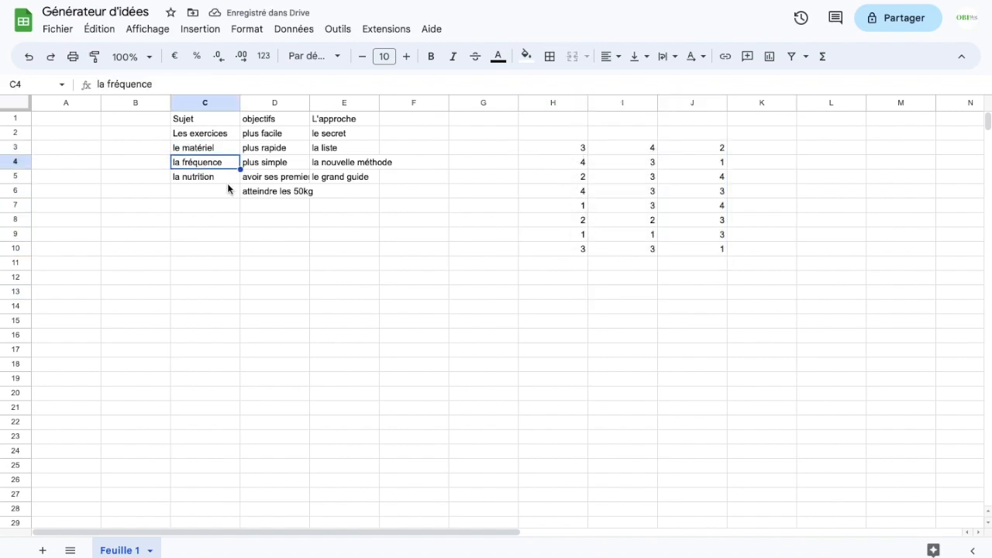
ctrl+click(271, 177)
ctrl+click(343, 148)
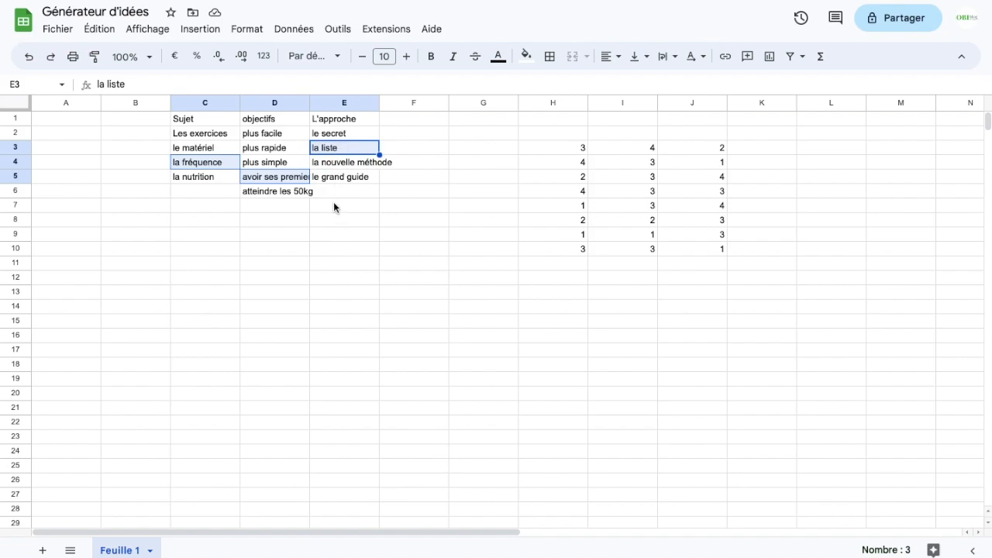
- Highlight the combination for the second random row: "la nutrition", "plus simple" and "le secret"
click(578, 165)
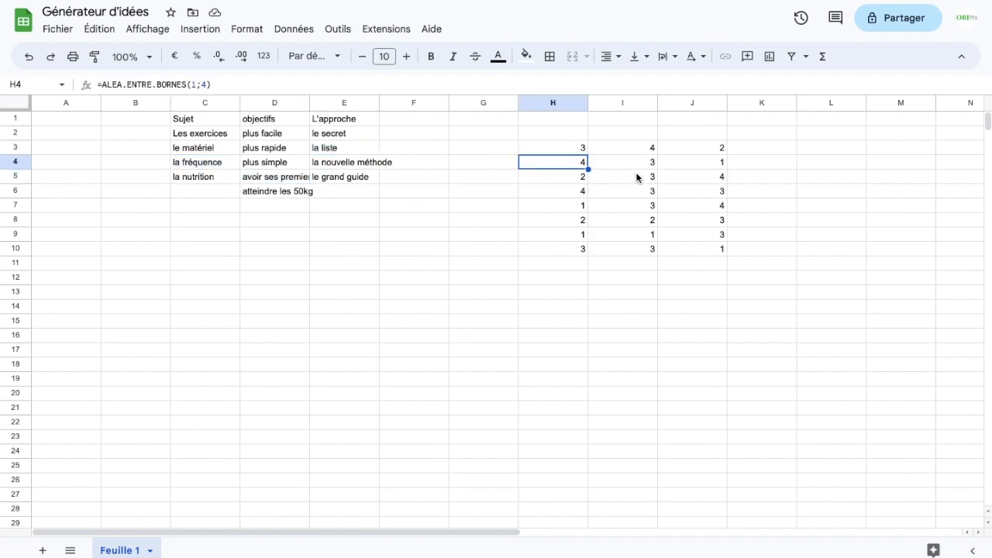
click(186, 182)
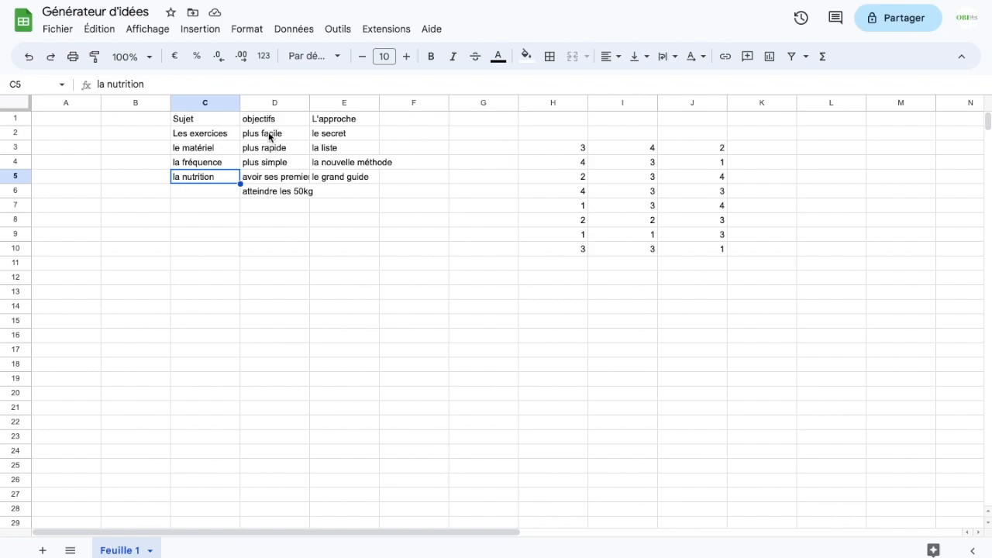
ctrl+click(262, 161)
ctrl+click(331, 137)
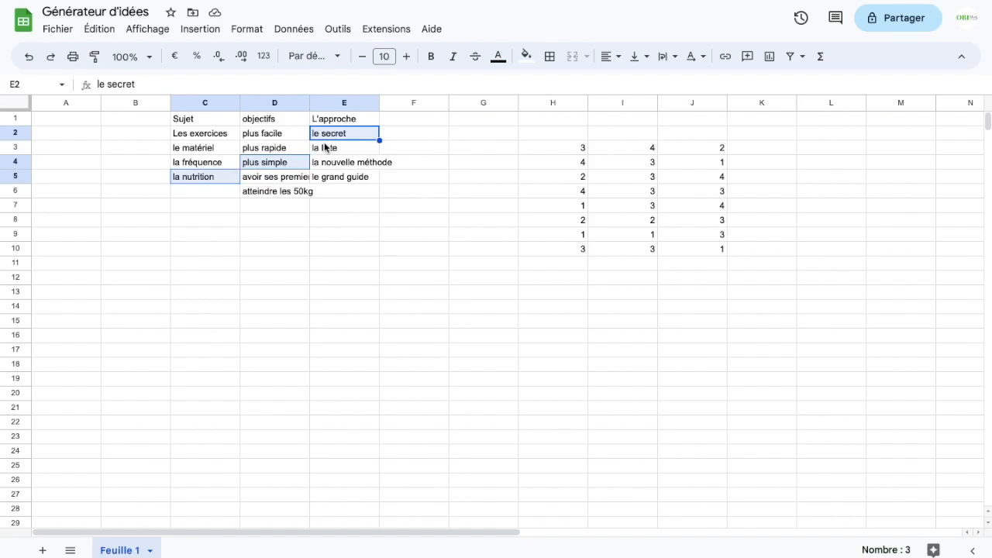
click(200, 193)
drag(201, 199, 202, 204)
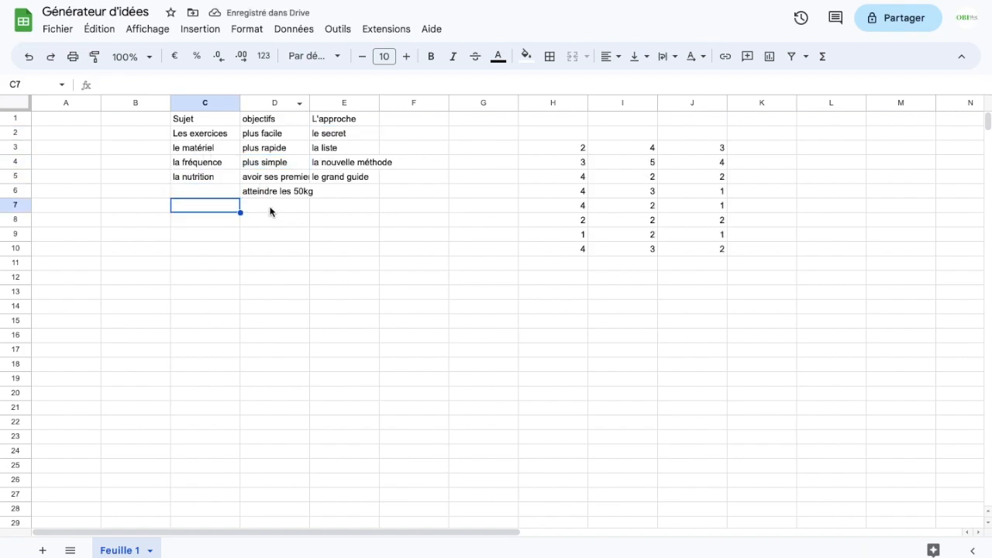
drag(566, 144, 688, 231)
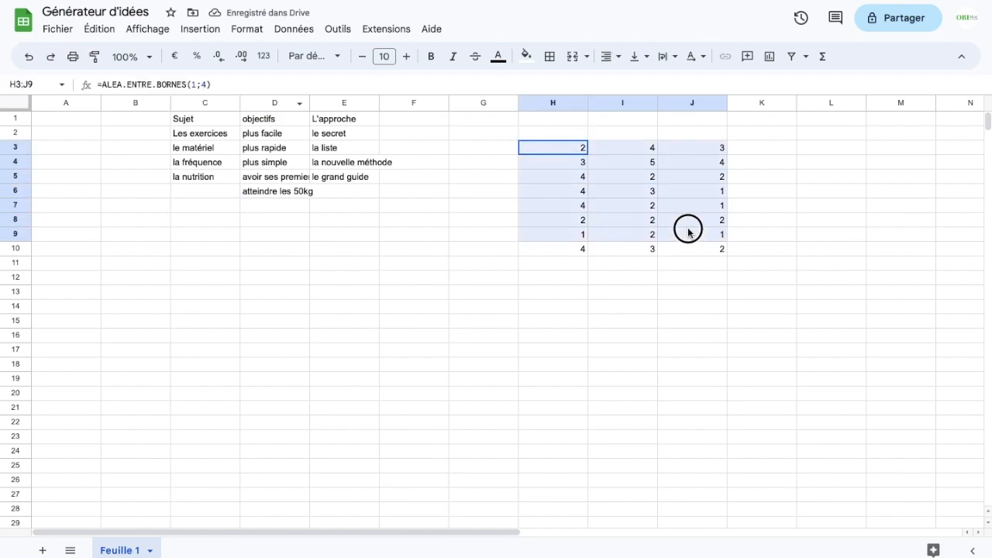
click(627, 264)
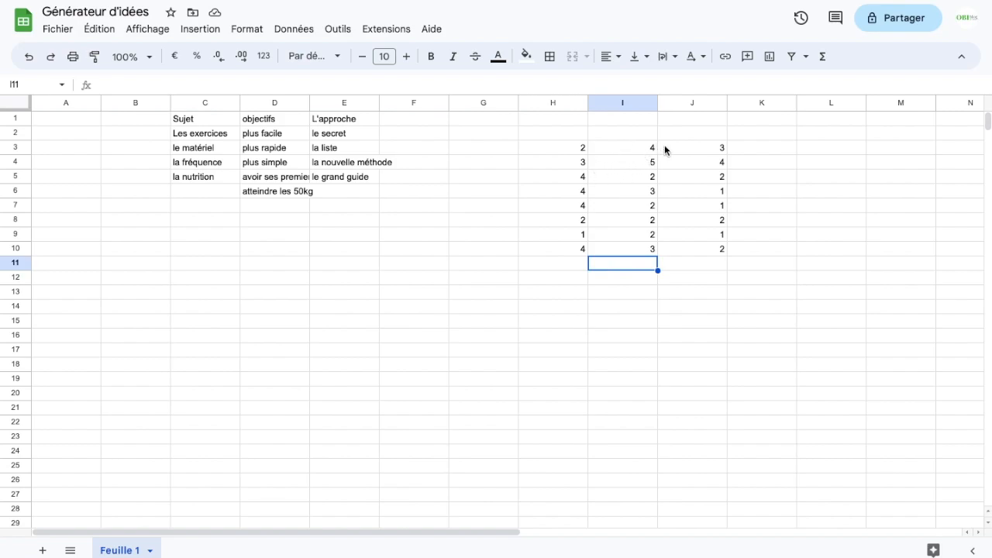
- Number the rows in column B from 1, entering 1, 2 and 3 in B2:B4 and filling the series down to B14
click(125, 134)
text(1)
key(Return)
text(2)
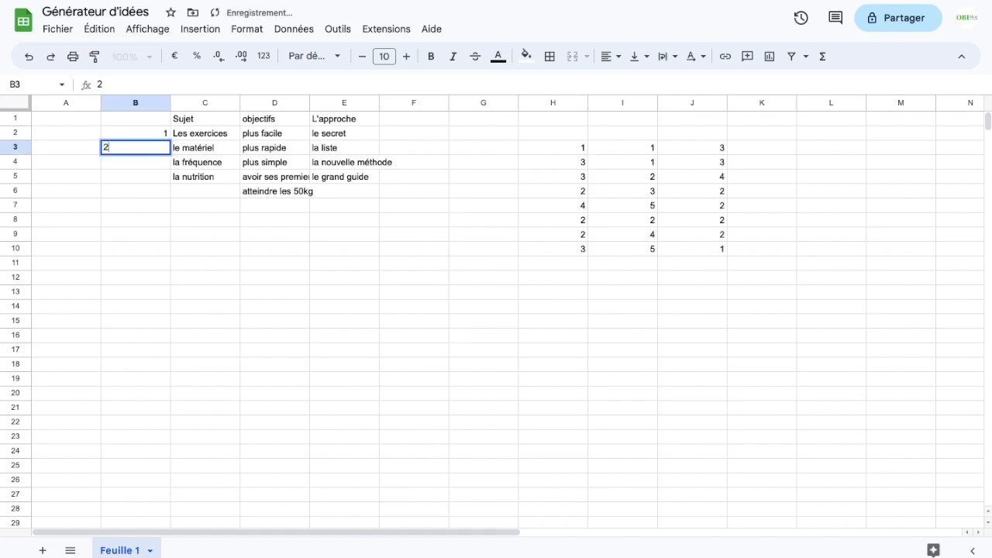
key(Return)
text(4)
text(3)
key(Return)
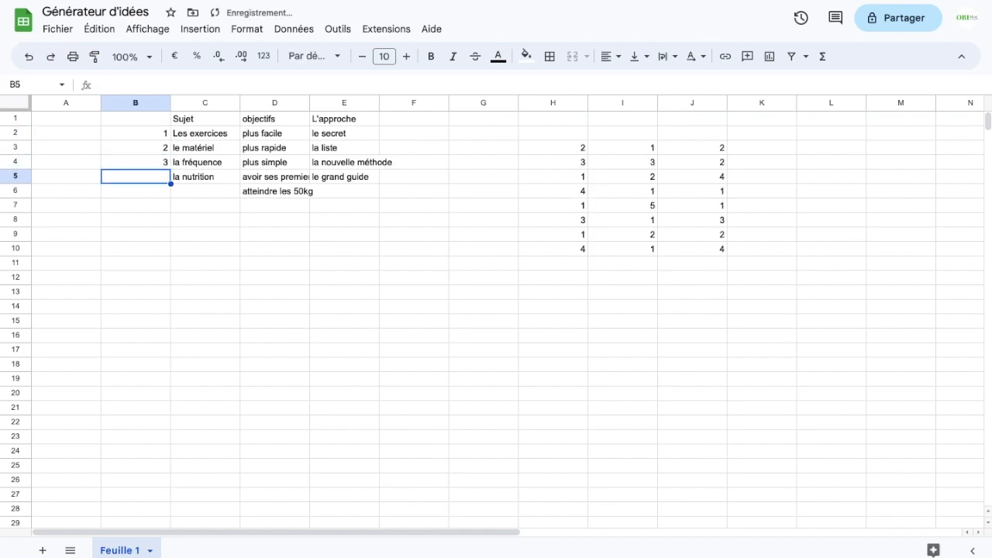
drag(152, 139, 158, 169)
drag(160, 172, 171, 313)
click(203, 192)
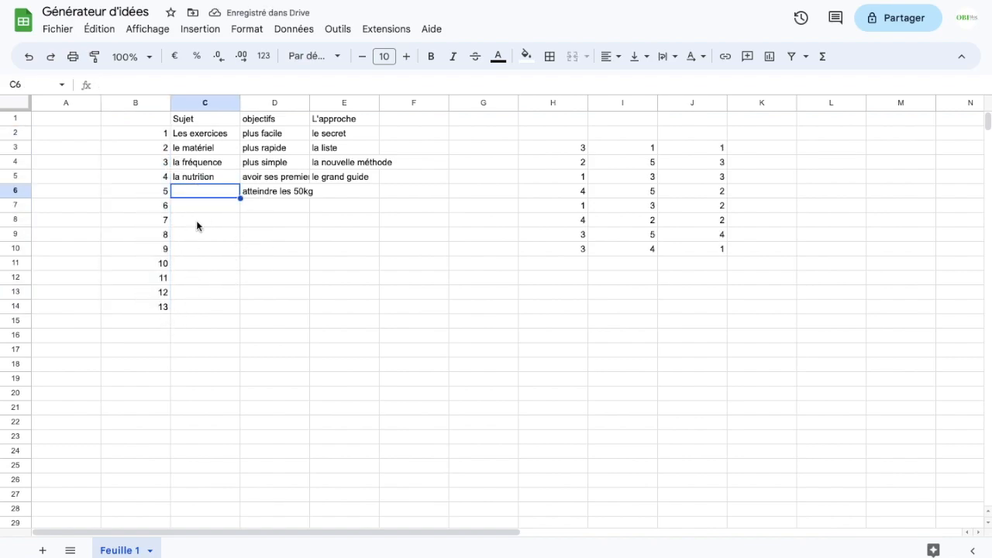
- Clear the surplus numbers 6 to 13 from B7:B14
drag(159, 308, 156, 207)
key(Delete)
click(218, 223)
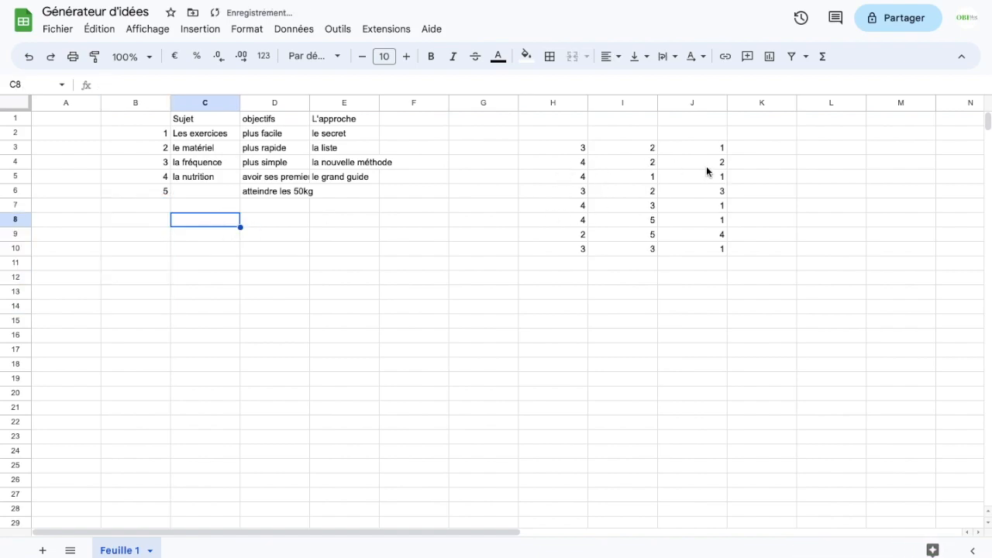
- Enter =RECHERCHEV(H3;B2:C6;2) in K3 to look up the subject for the first random number
click(808, 152)
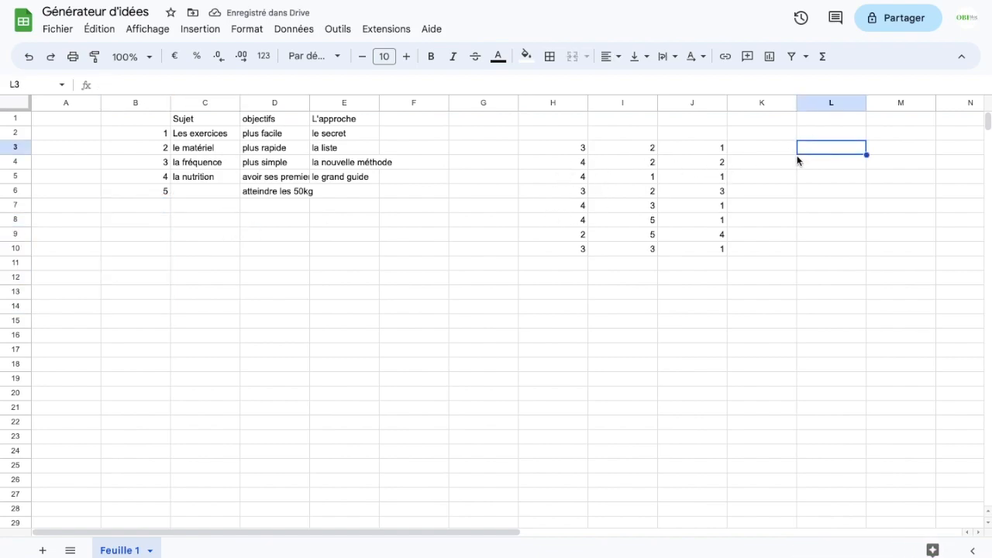
click(790, 157)
text(=re)
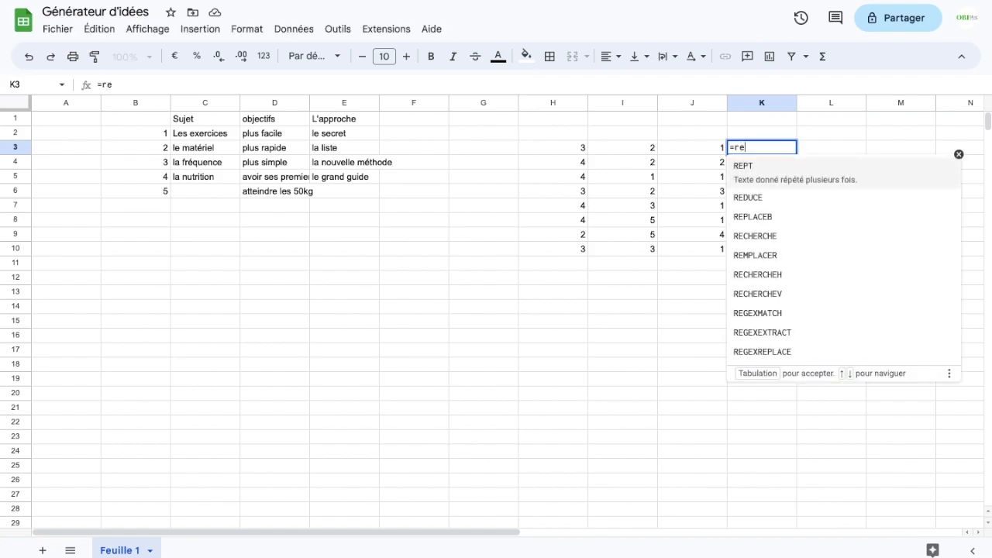
text(cher)
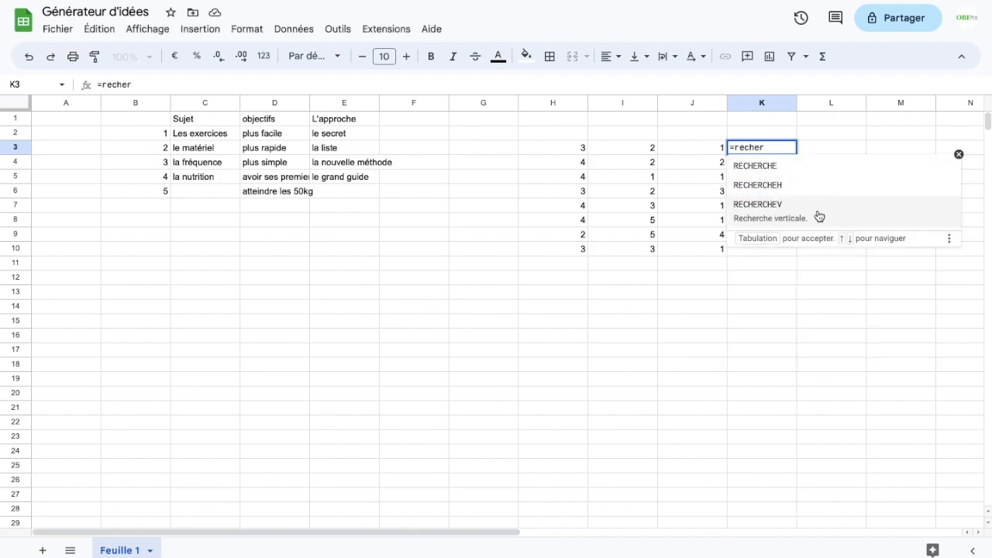
click(816, 211)
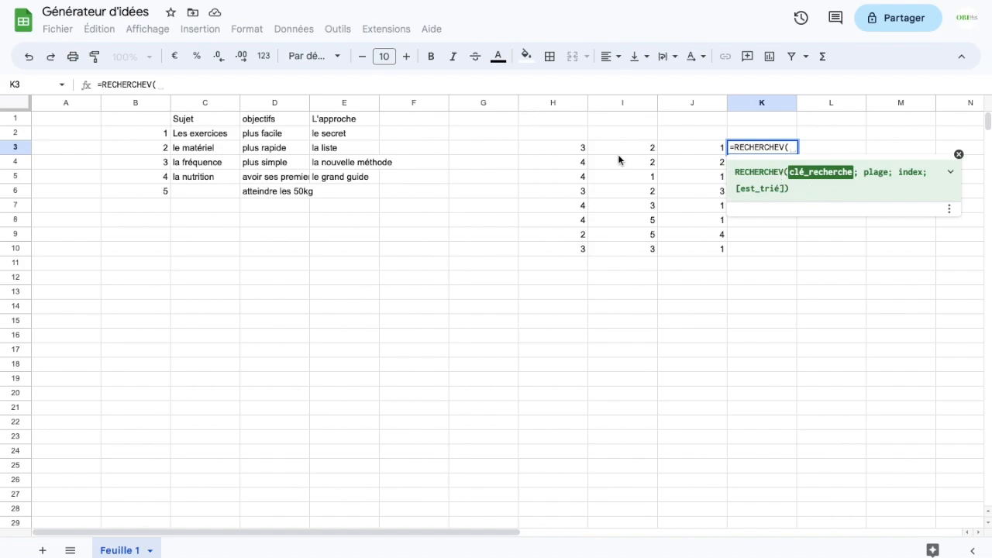
click(572, 147)
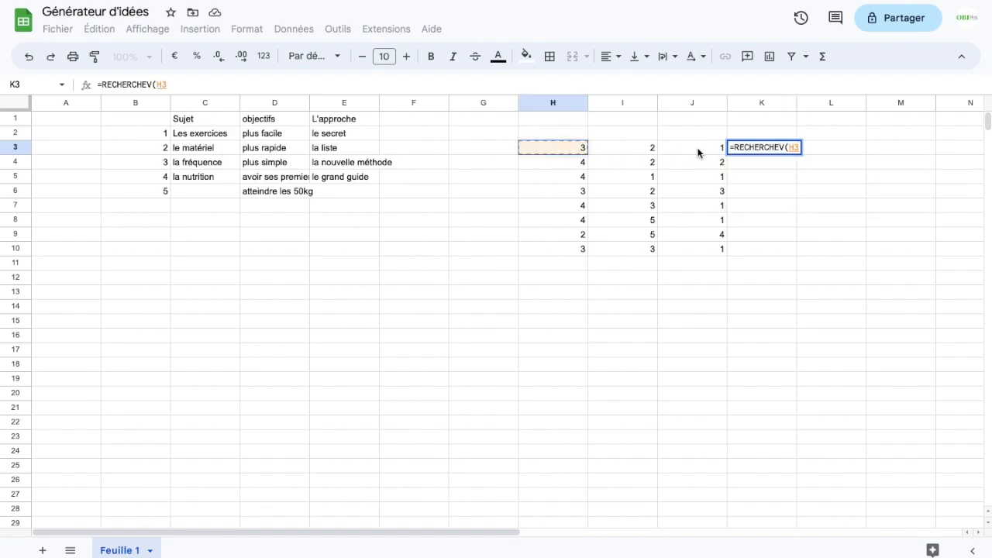
text(;)
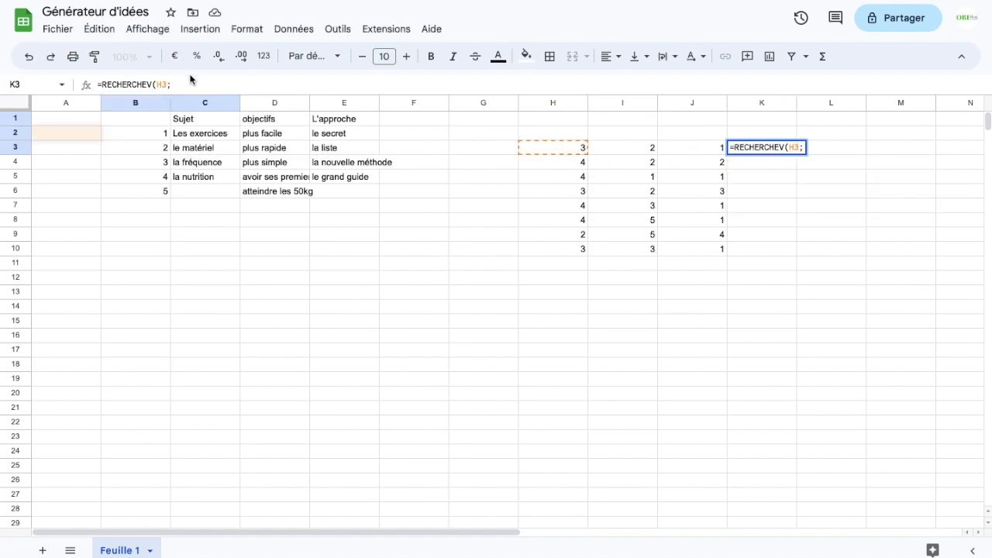
drag(147, 132, 231, 195)
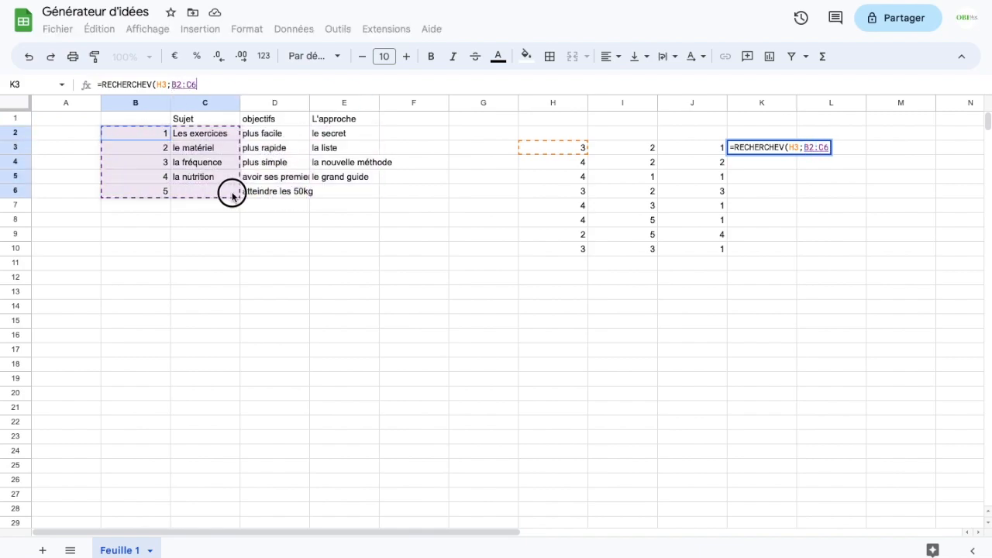
text(;)
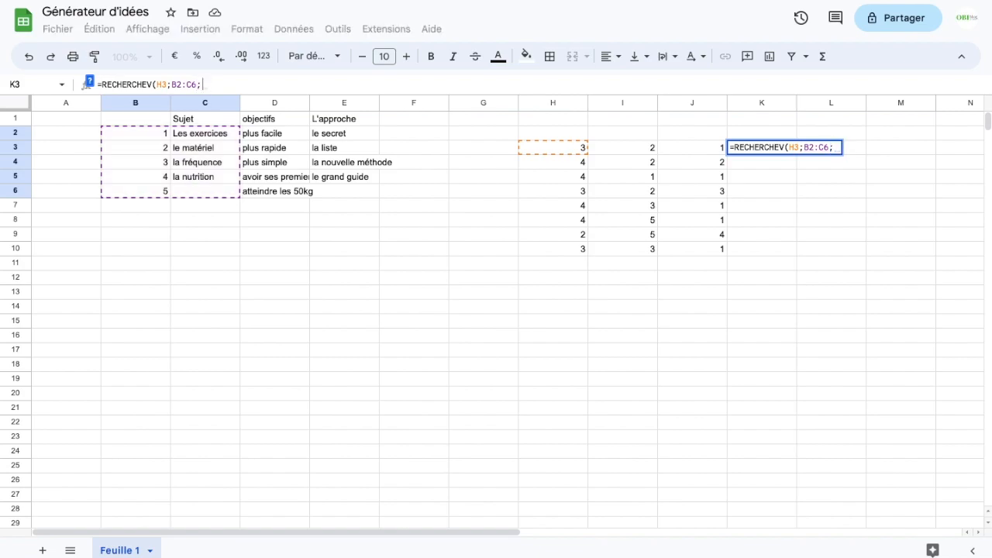
text(2))
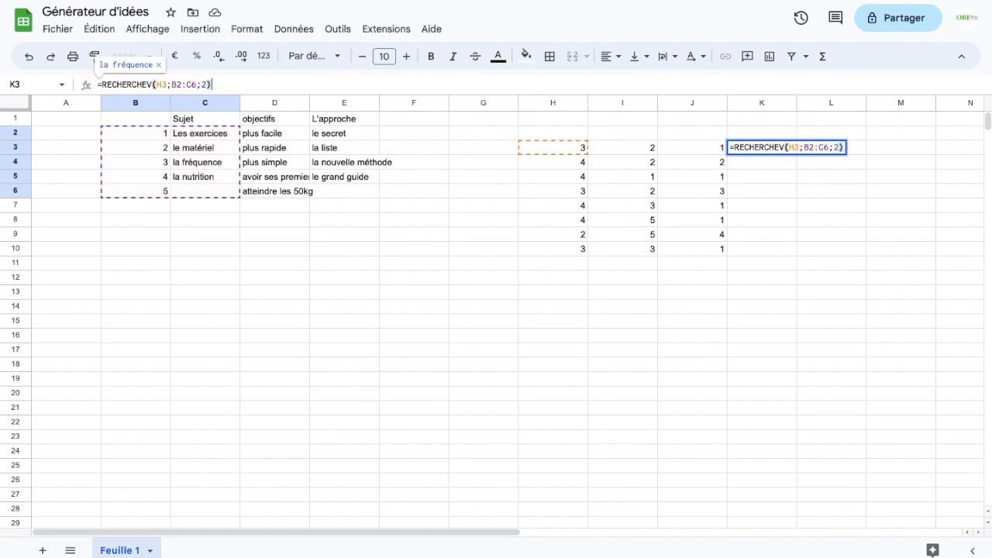
key(Return)
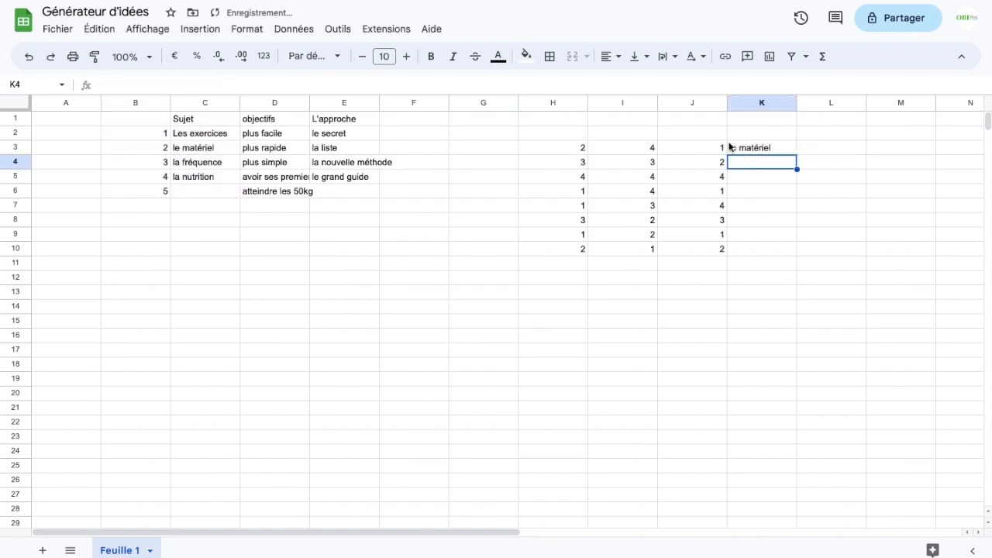
- Fill the lookup formula of K3 across to L3
click(787, 149)
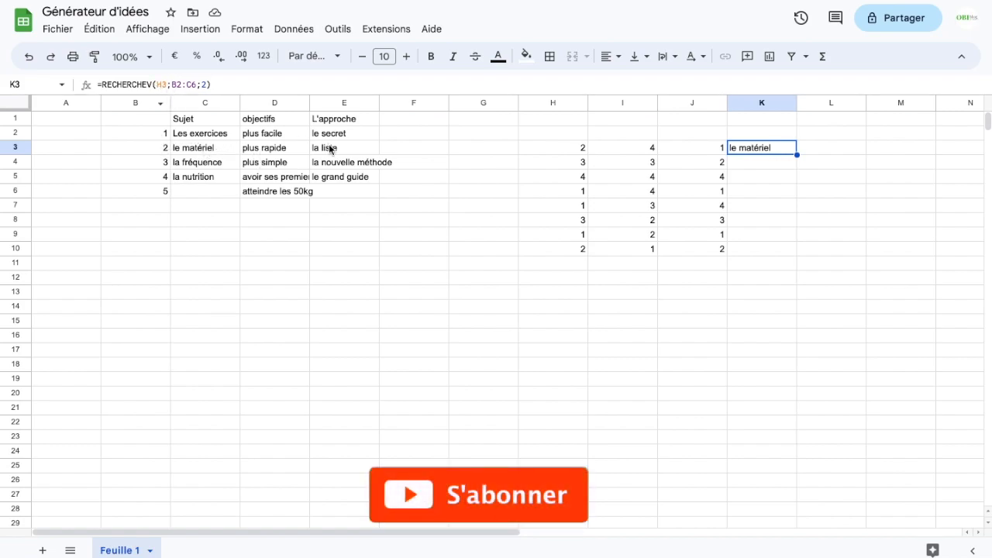
drag(797, 155, 836, 155)
click(837, 155)
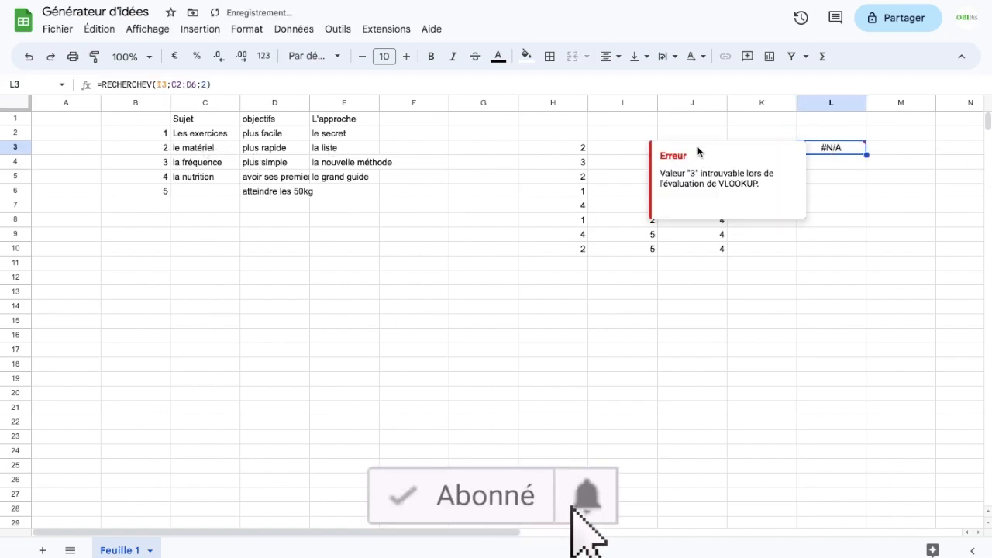
- Correct the objective lookup in L3 to use the range B2:D6 and column index 3
click(231, 79)
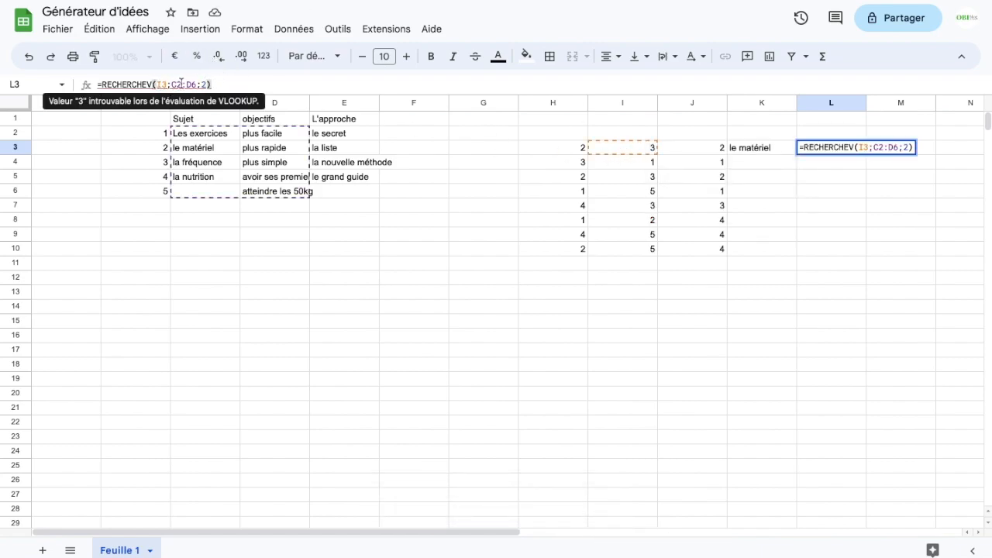
click(183, 83)
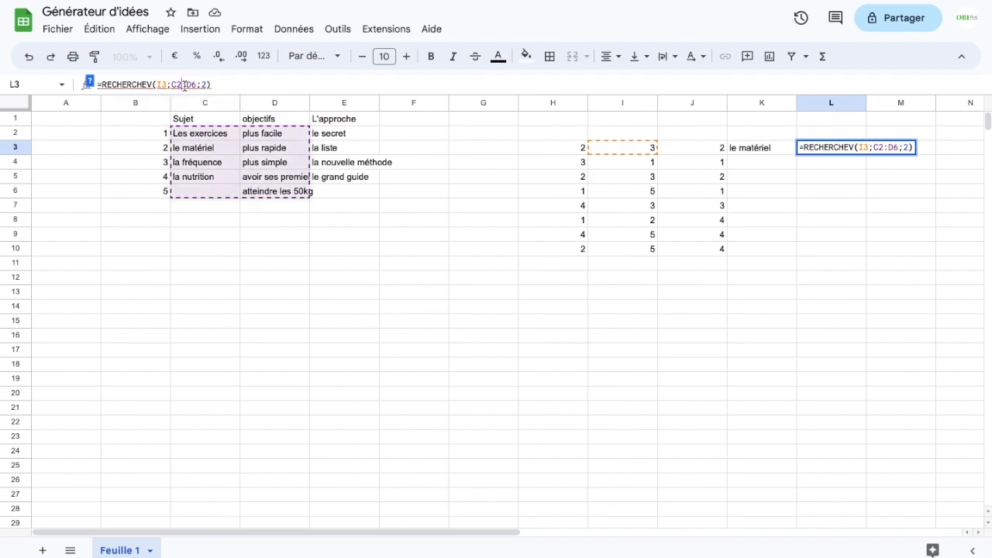
key(BackSpace)
text(B)
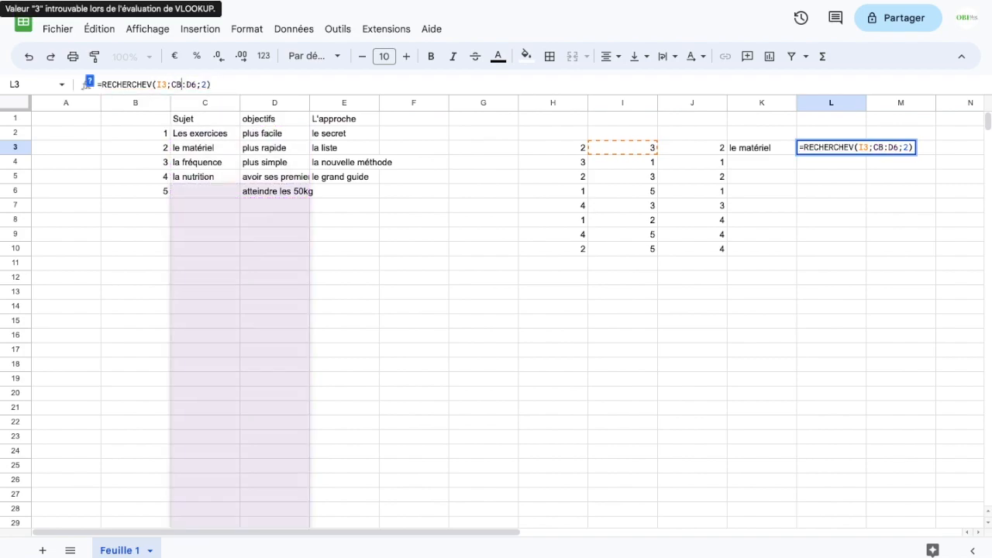
key(BackSpace)
key(BackSpace)
text(B2)
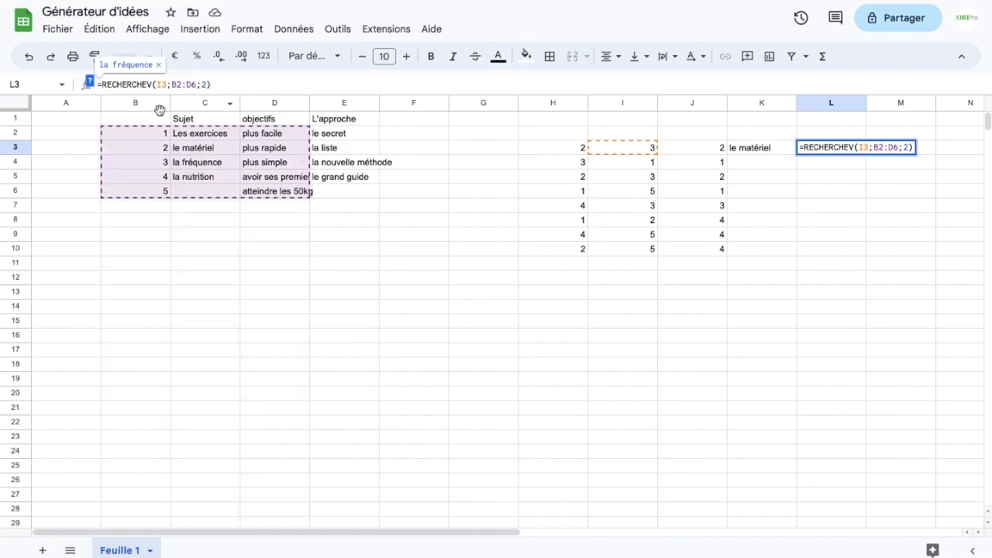
click(207, 84)
key(Return)
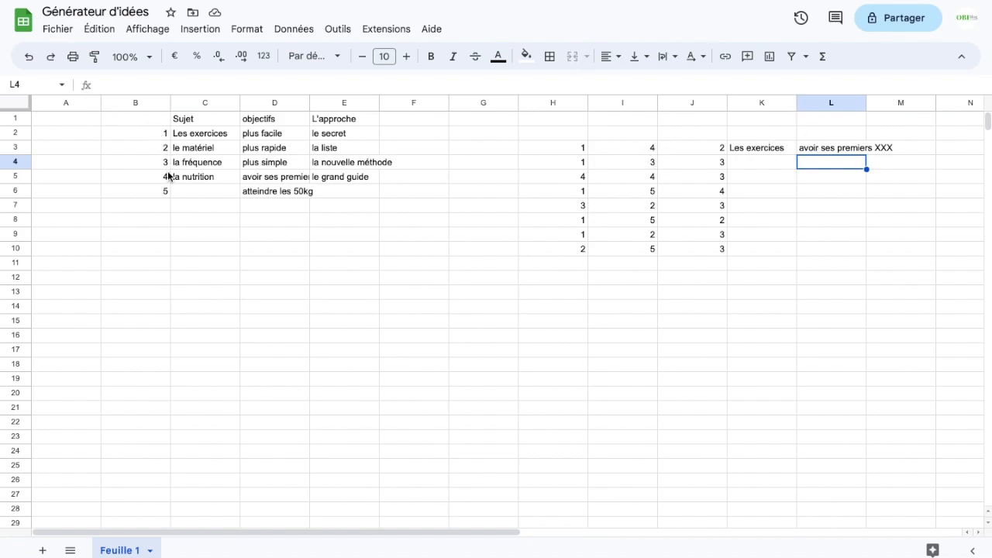
- Widen column D to fit its longest objective and fill the lookup formula of L3 across to M3
drag(310, 102, 352, 102)
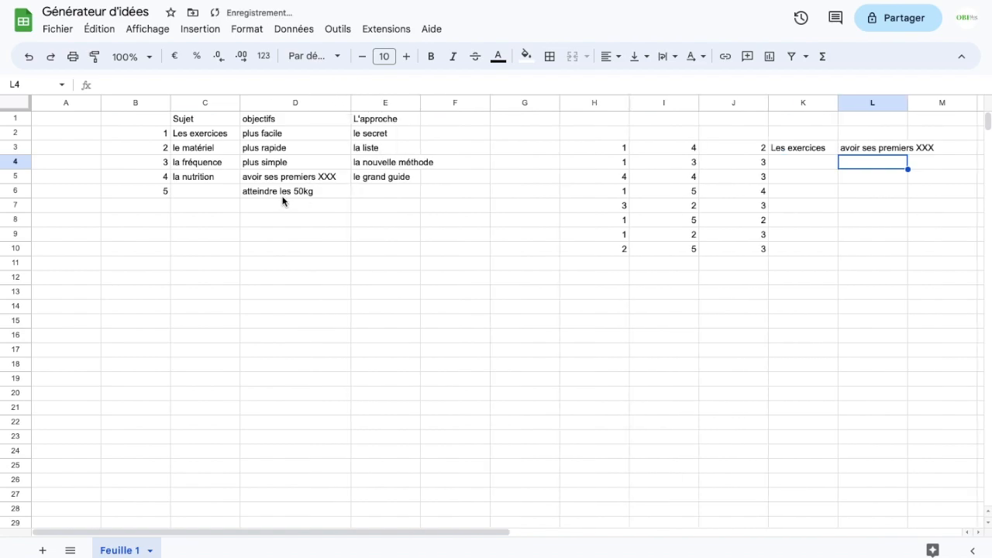
click(944, 151)
click(905, 151)
drag(909, 155, 952, 154)
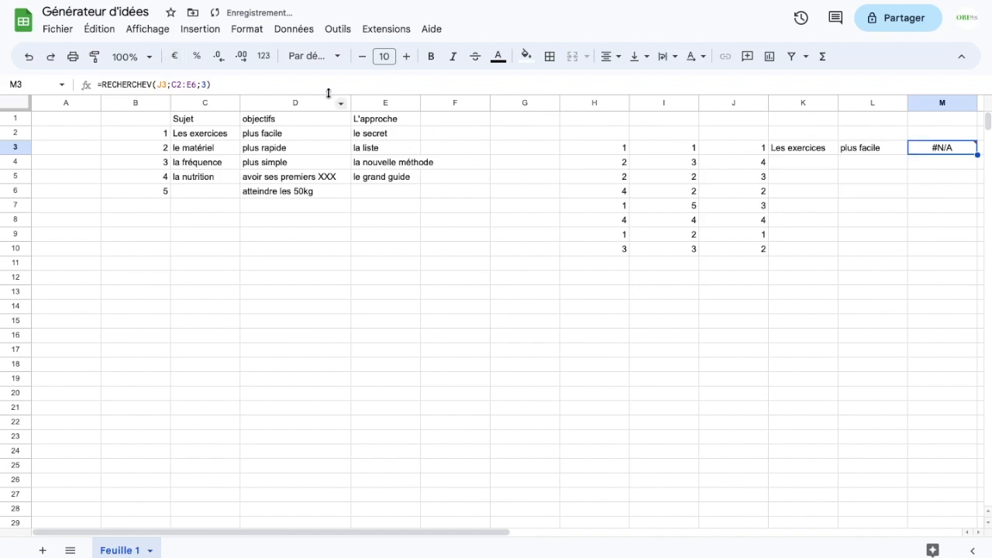
- Correct the approach lookup in M3 to use the range B2:E6 and column index 4
click(175, 83)
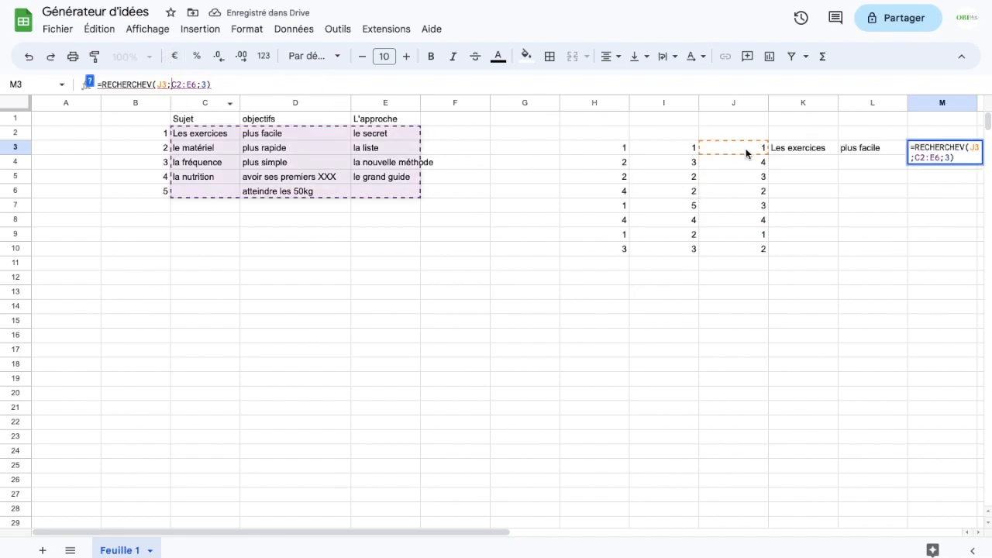
key(BackSpace)
text(B)
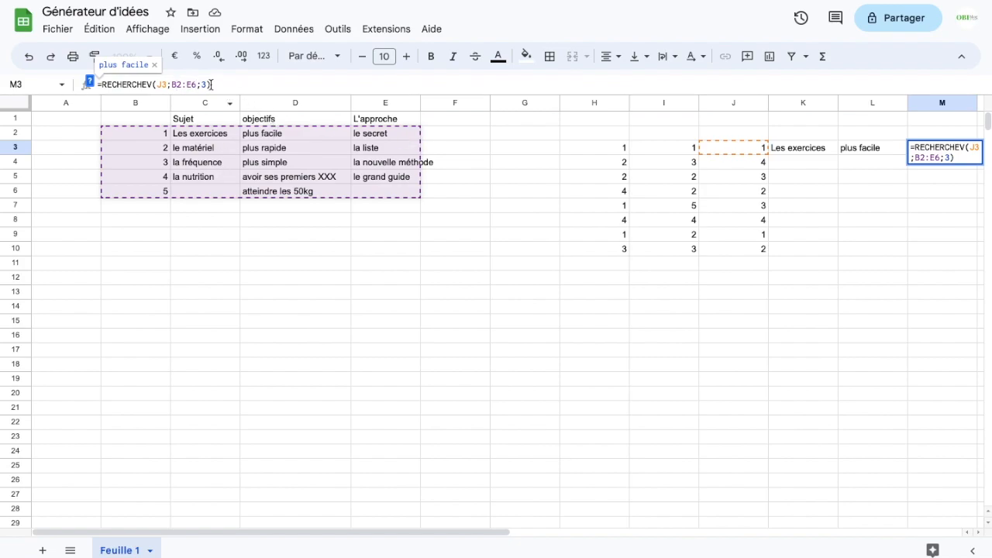
click(202, 83)
key(BackSpace)
text(4)
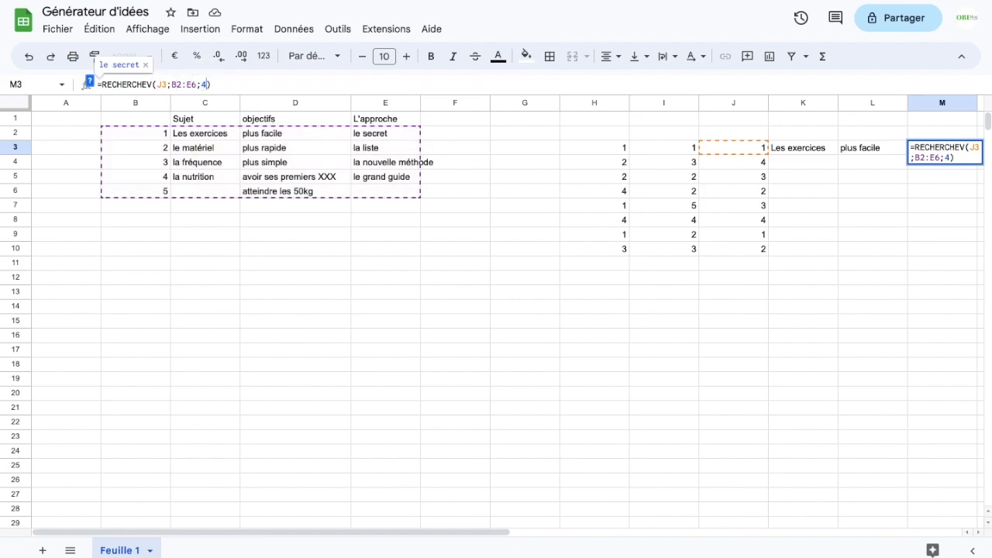
key(Return)
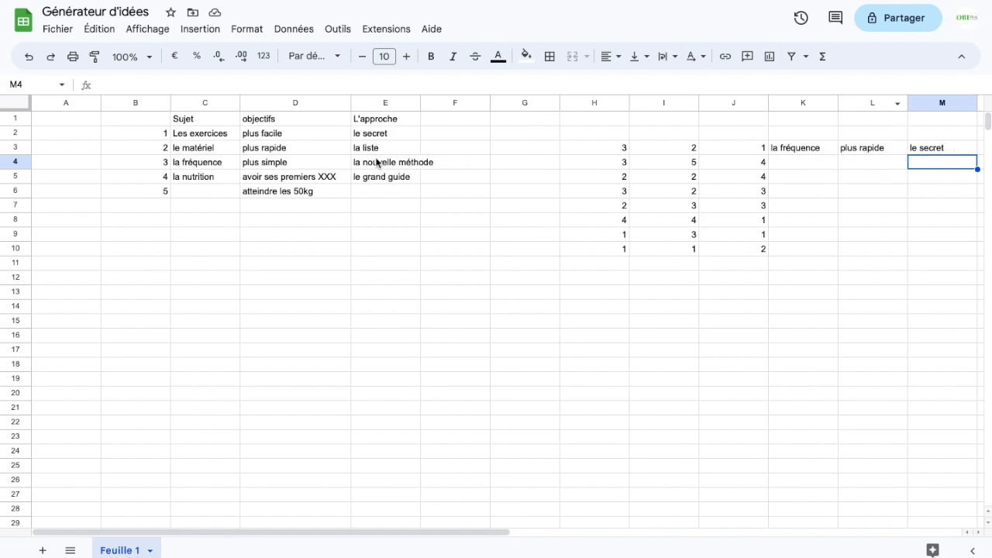
- Fill the lookup formulas of K3:M3 down to row 10, with the source ranges locked as absolute references
drag(789, 149, 971, 253)
click(910, 278)
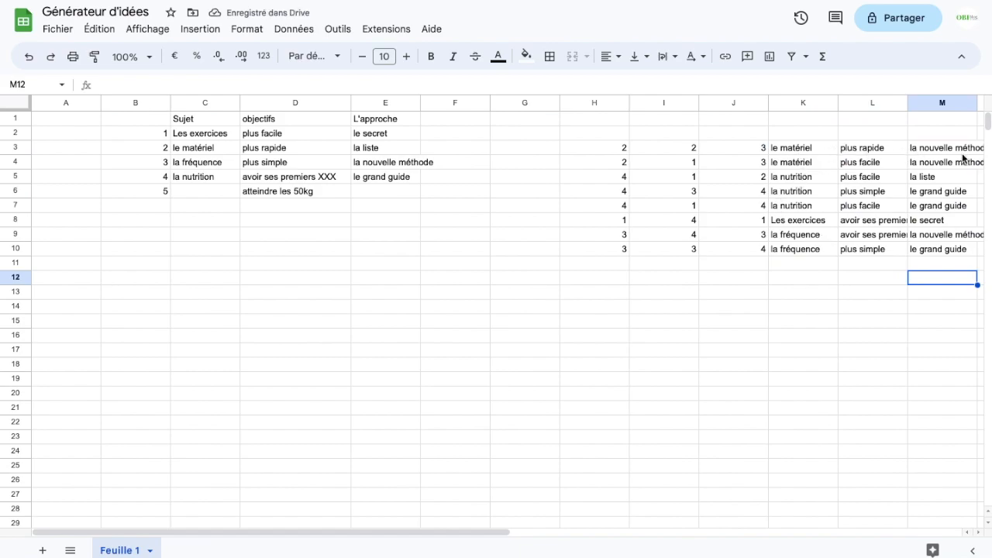
- Regenerate the random combinations by clearing the empty columns G and A, and inspect the formula in K4
click(535, 104)
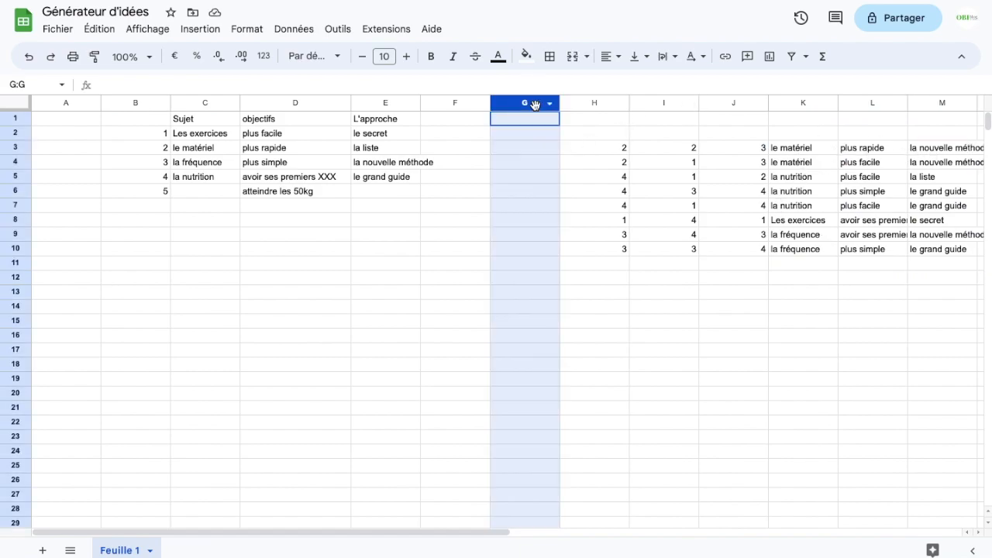
right_click(535, 104)
click(581, 256)
click(66, 104)
right_click(66, 104)
click(139, 255)
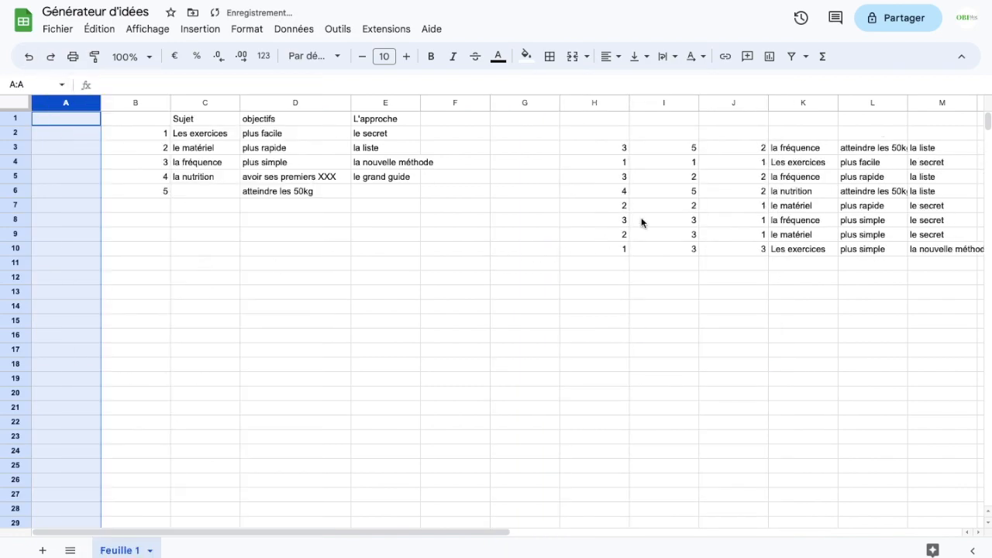
click(778, 161)
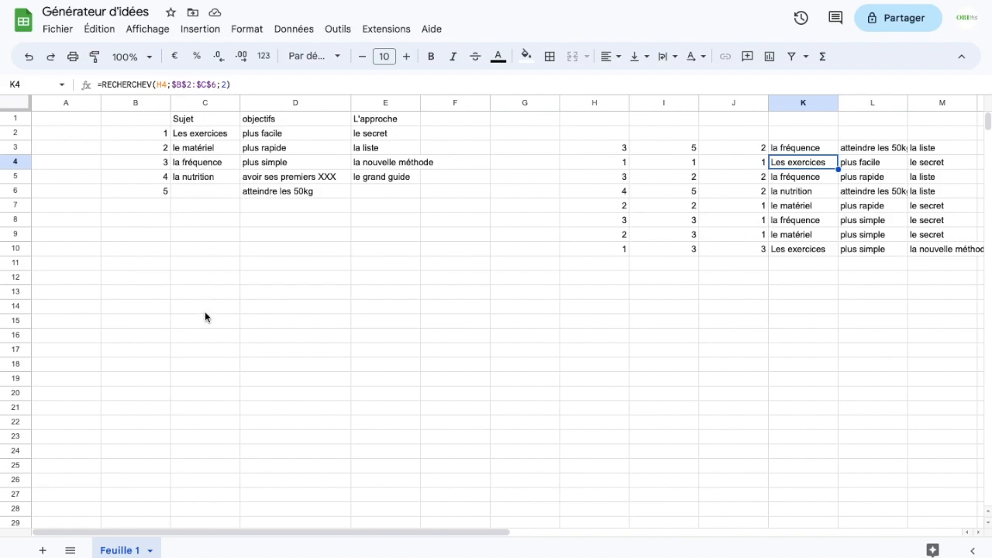
- Calculate the number of possible combinations in D11 with =15*15*15
click(189, 138)
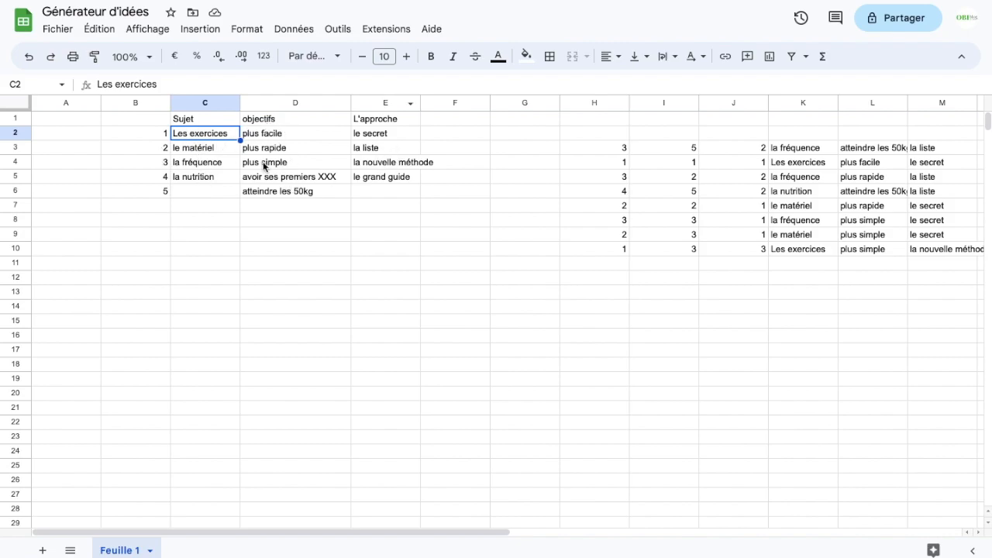
click(273, 267)
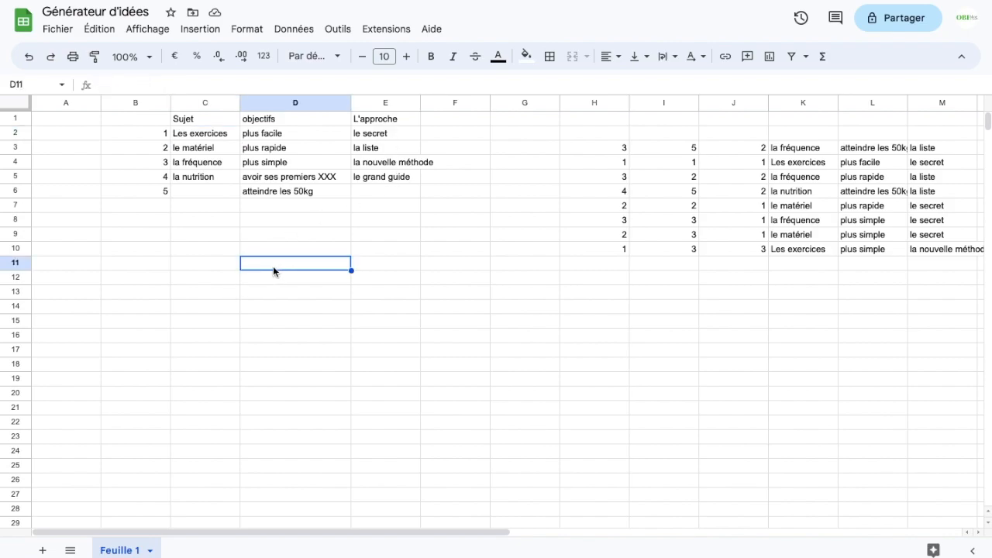
text(=15)
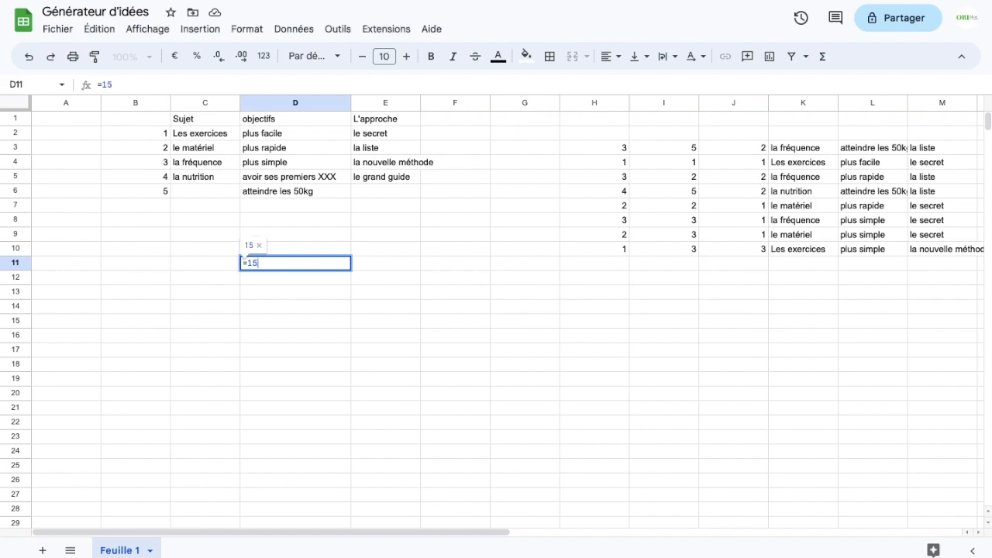
text(*15*15)
key(Return)
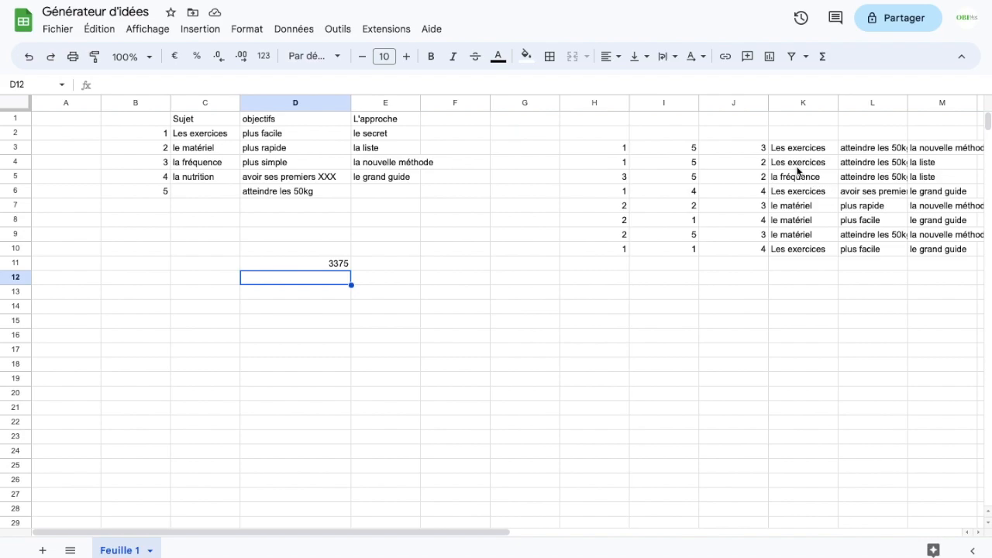
- Hide the random number columns H to J
drag(737, 102, 616, 103)
right_click(617, 103)
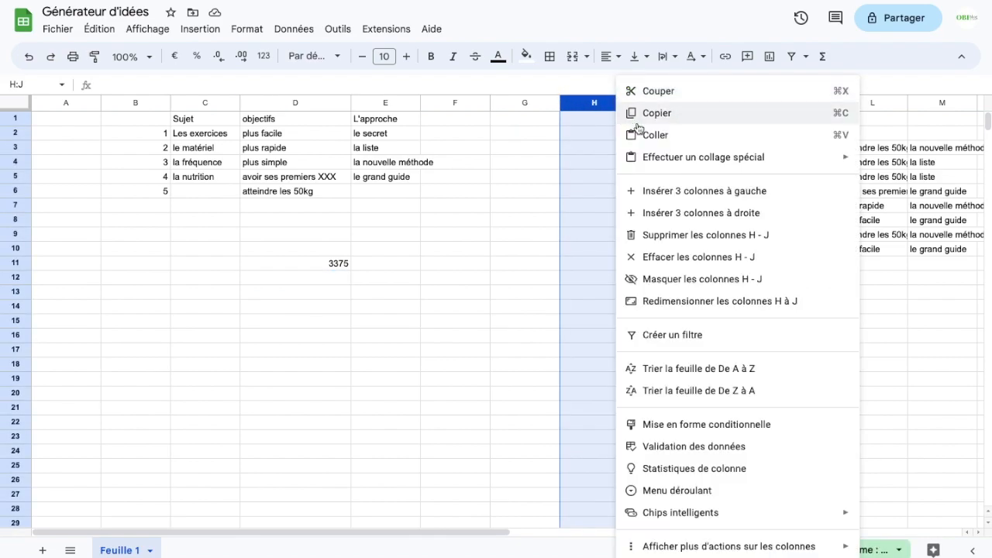
click(737, 279)
click(804, 294)
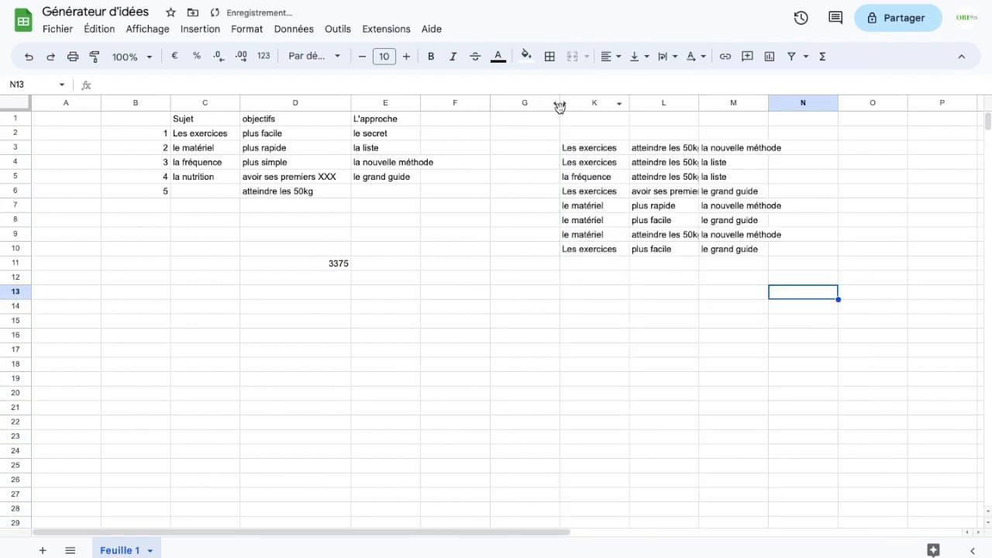
- Widen columns K, L and M so that the generated idea texts fit
drag(629, 101, 637, 102)
drag(707, 102, 752, 103)
drag(822, 103, 827, 103)
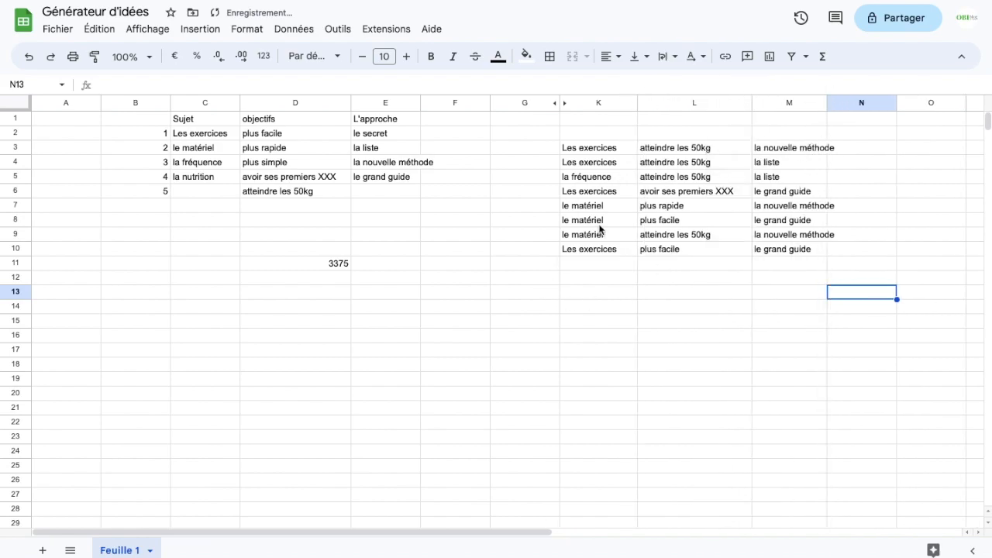
- Highlight the area C7:E19 below the three lists as room for more entries
drag(186, 205, 376, 372)
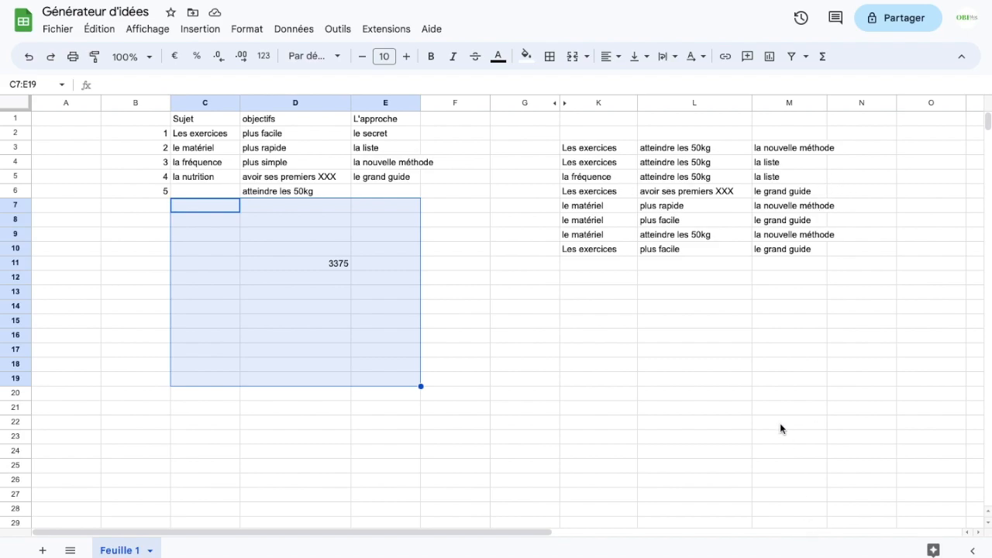
click(837, 422)
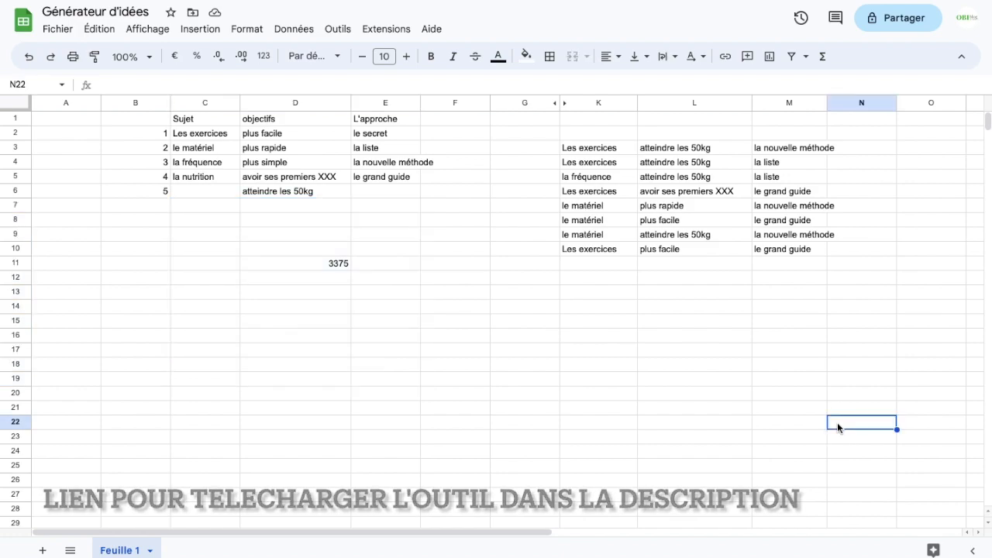